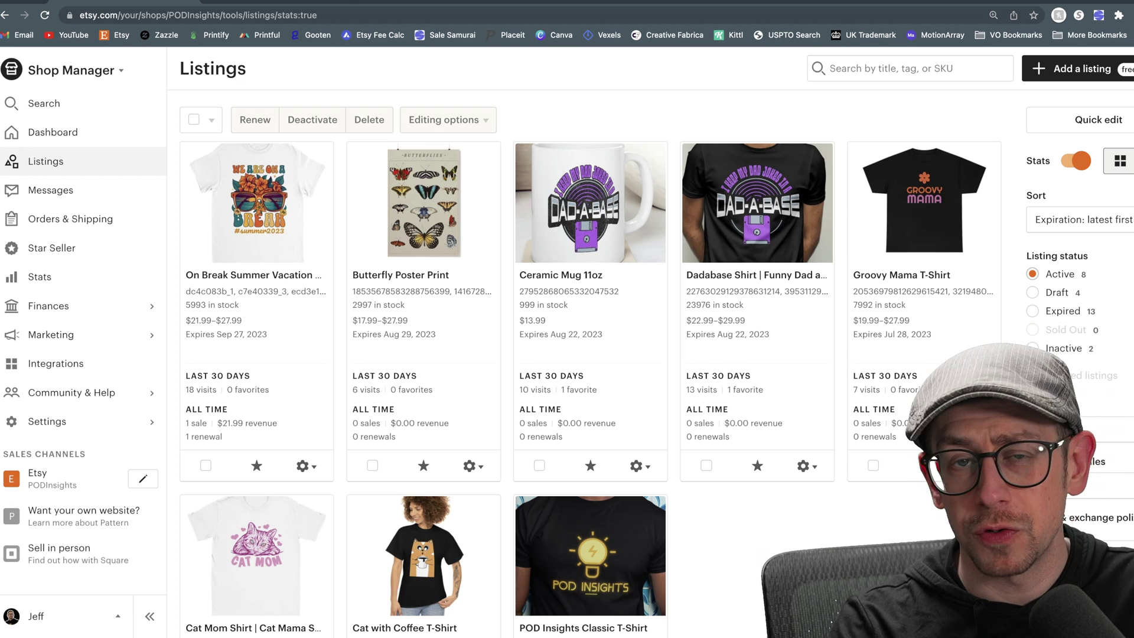
- Bring up the Tough Phone Cases product page in Printify and scroll through its details
click(280, 2)
scroll(1061, 260, down, 1)
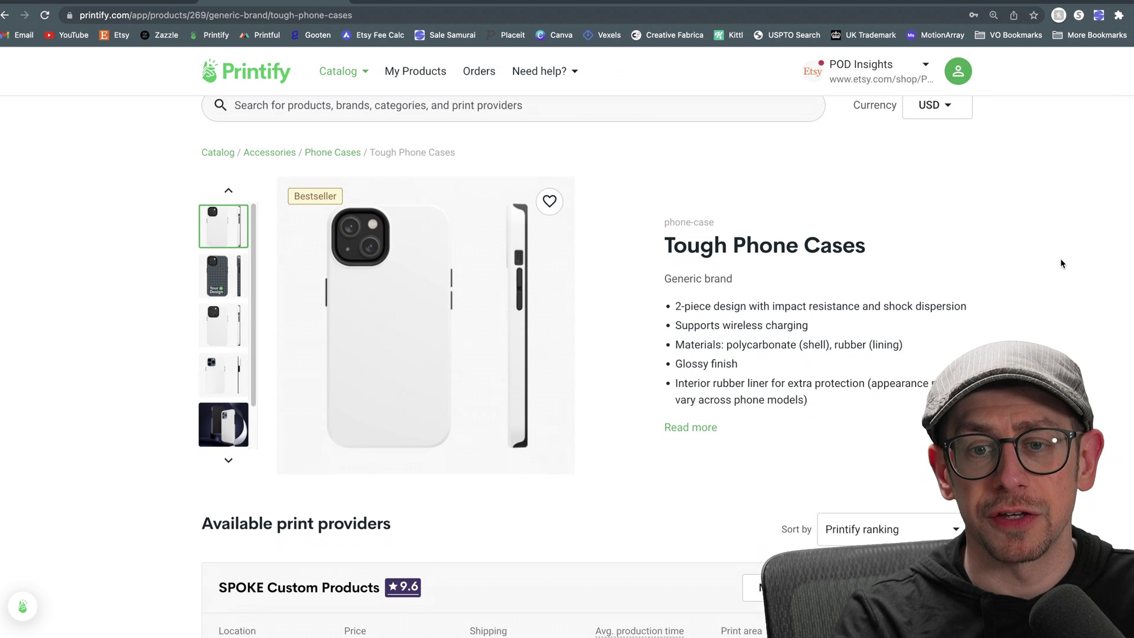
scroll(1060, 263, down, 1)
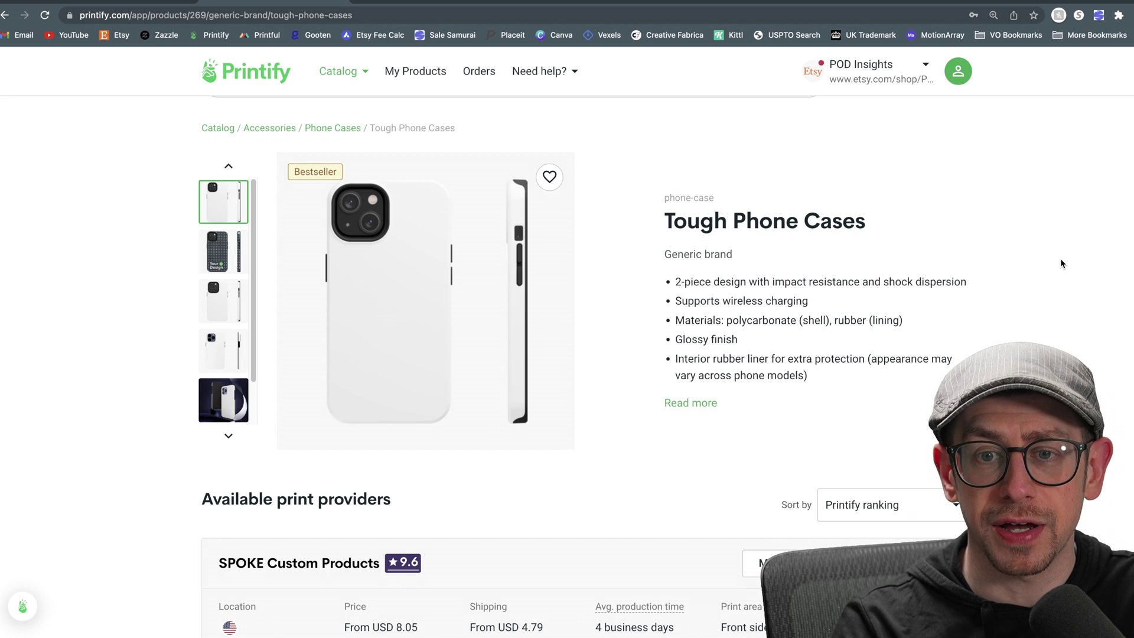
scroll(1057, 265, up, 1)
scroll(1017, 295, down, 2)
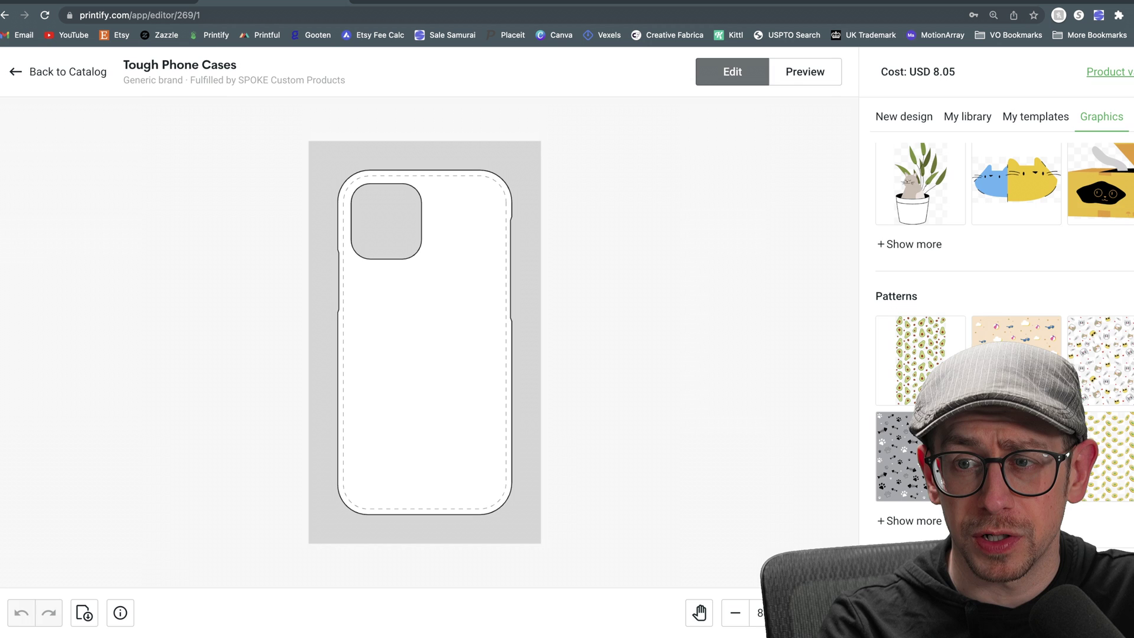
- Keep 18 iPhone variants, excluding iPhone 7/8/SE and X, and apply the avocado pattern
click(1105, 72)
click(282, 200)
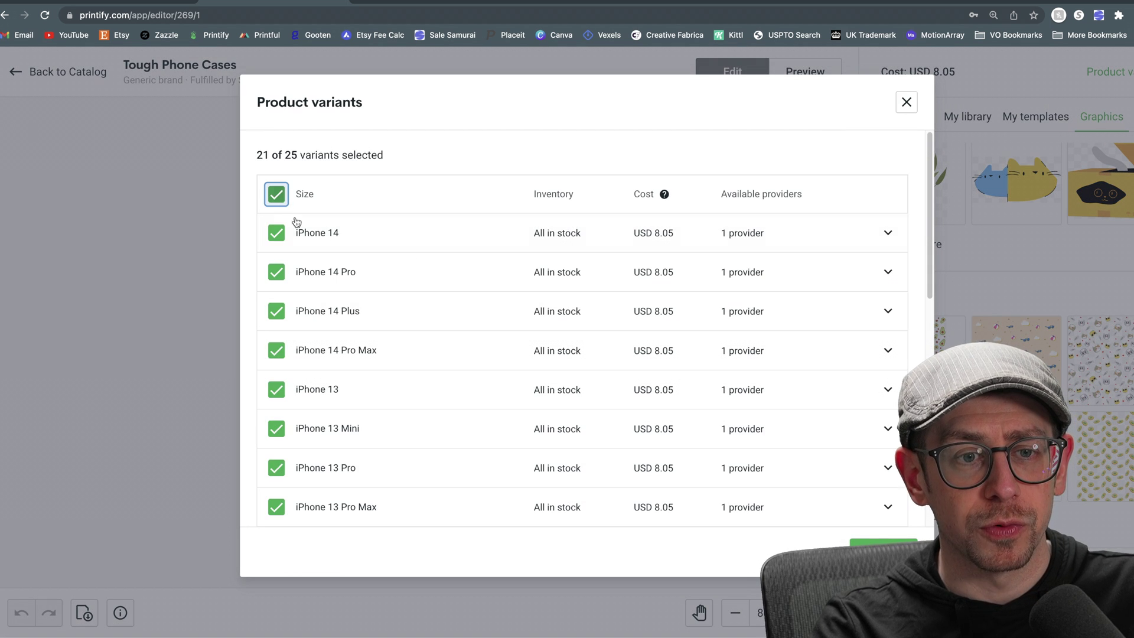
scroll(349, 304, down, 9)
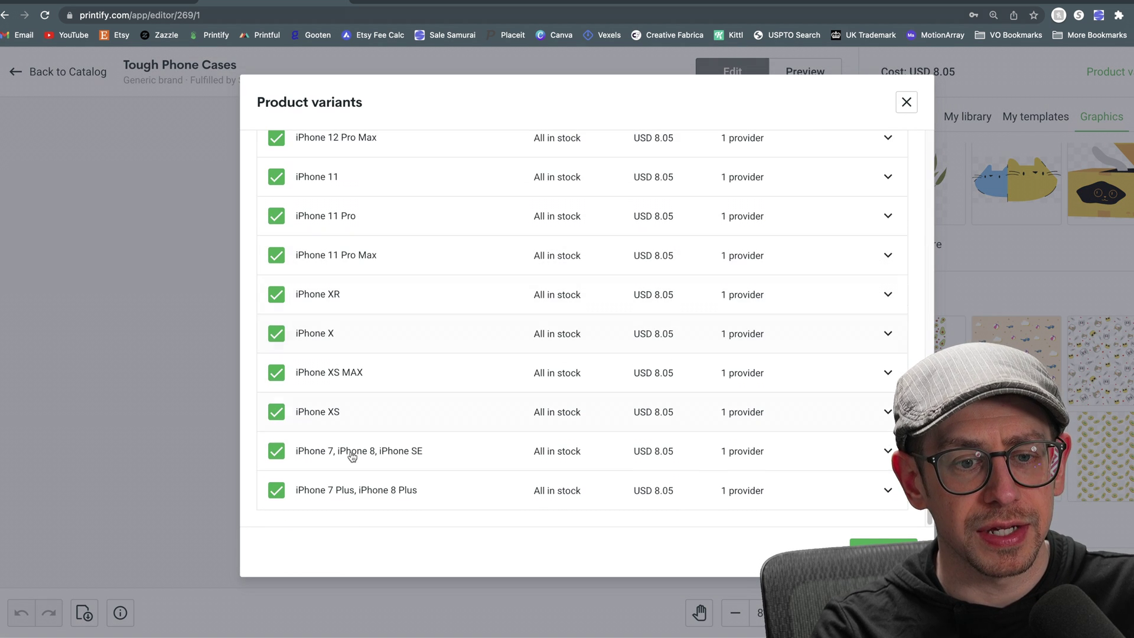
click(277, 451)
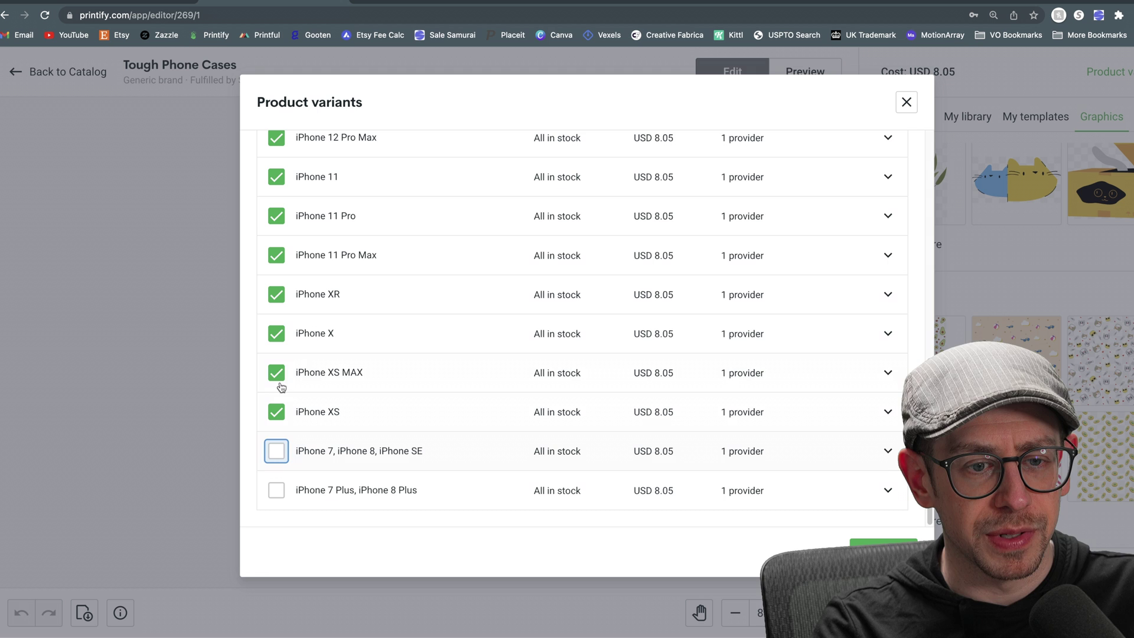
click(276, 334)
scroll(513, 420, up, 9)
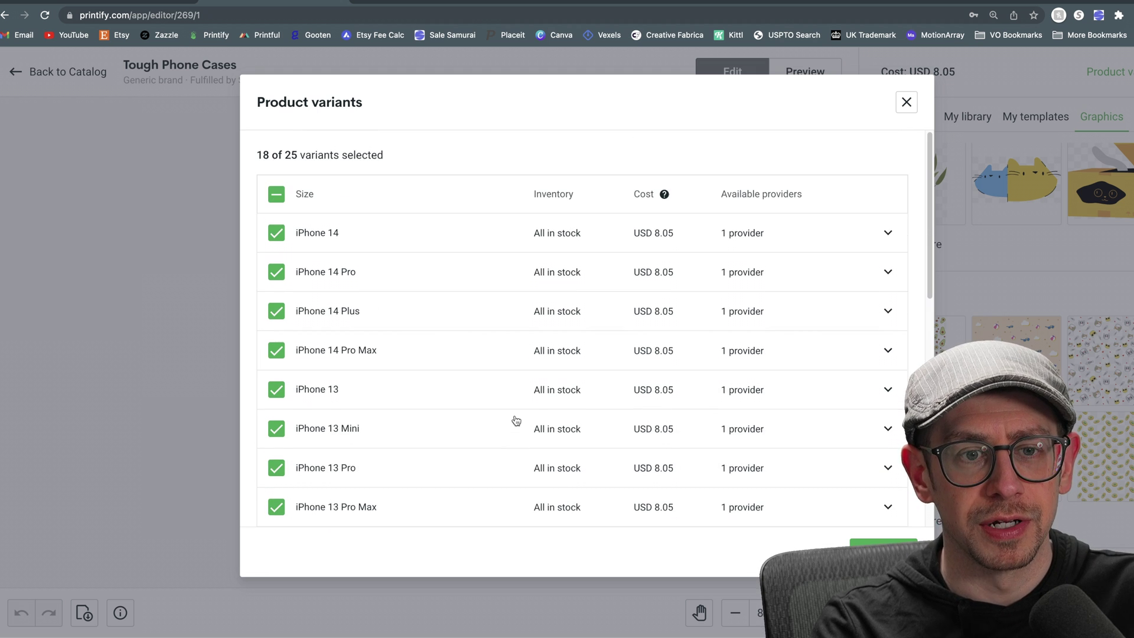
click(883, 552)
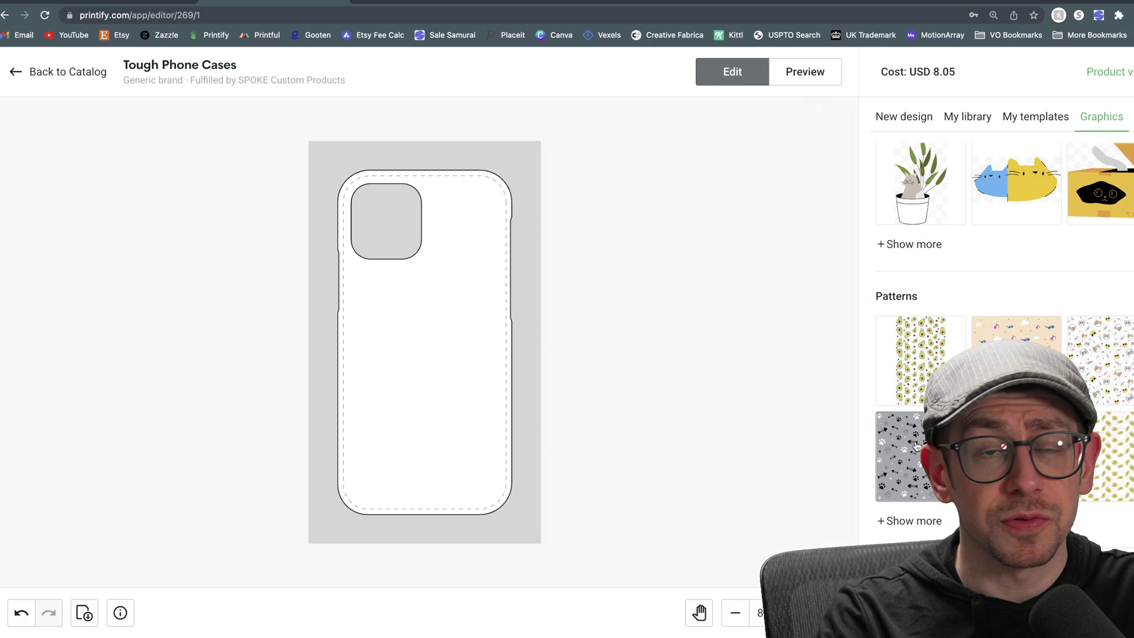
click(905, 378)
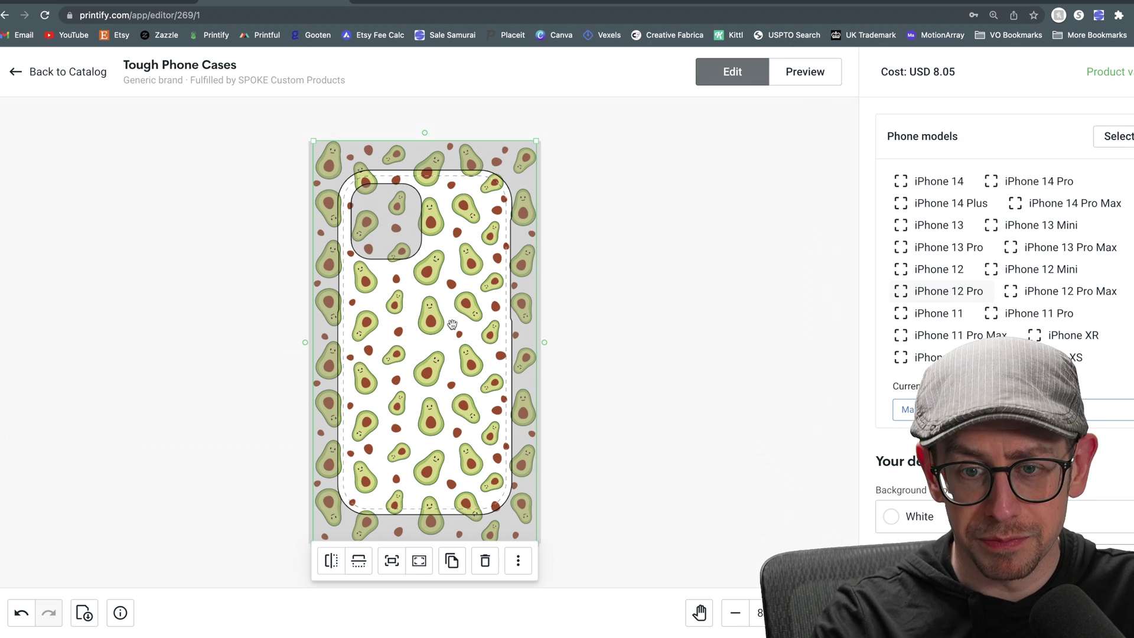
click(597, 328)
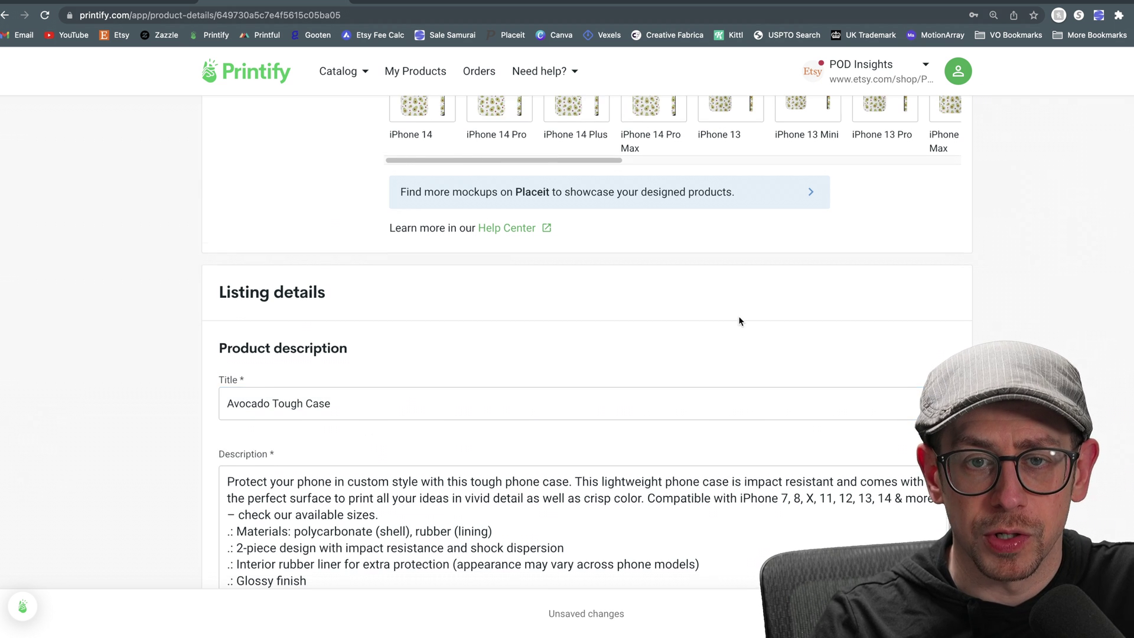
- Save the Avocado Tough Case product
scroll(740, 321, down, 3)
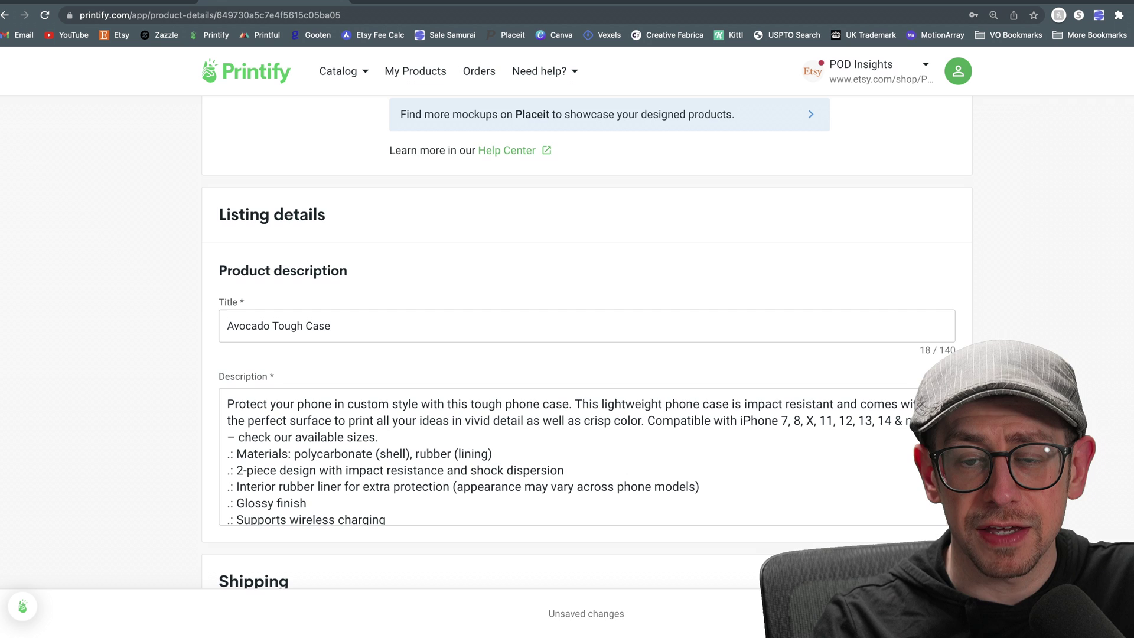
click(921, 614)
scroll(1004, 329, down, 3)
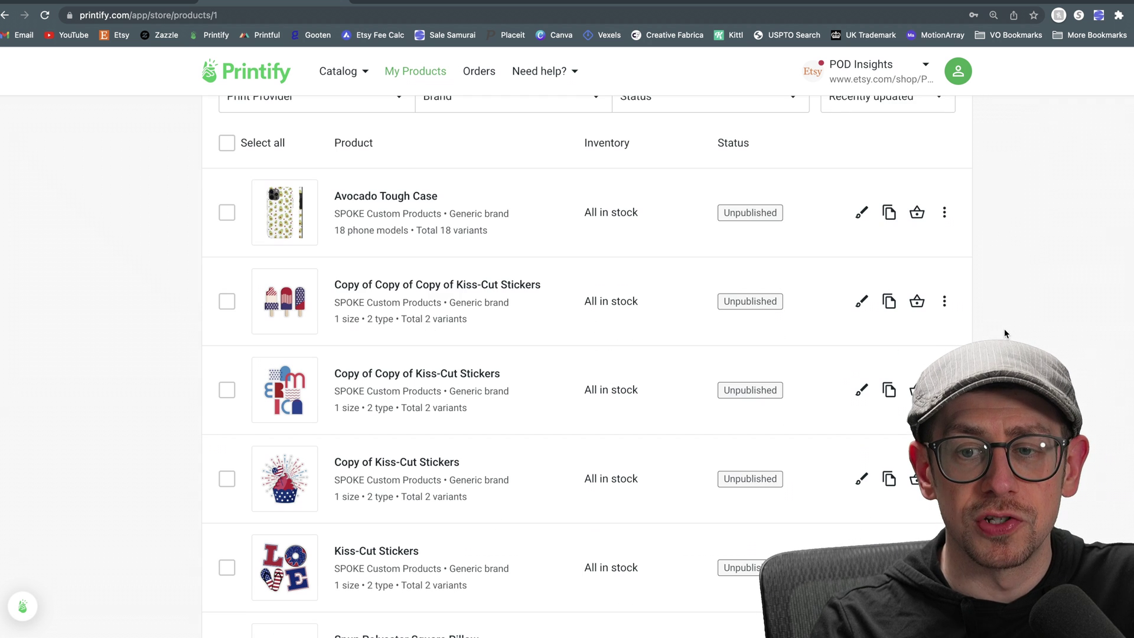
- Duplicate Avocado Tough Case and rename the copy's title to 'Cat Tough Case'
click(889, 214)
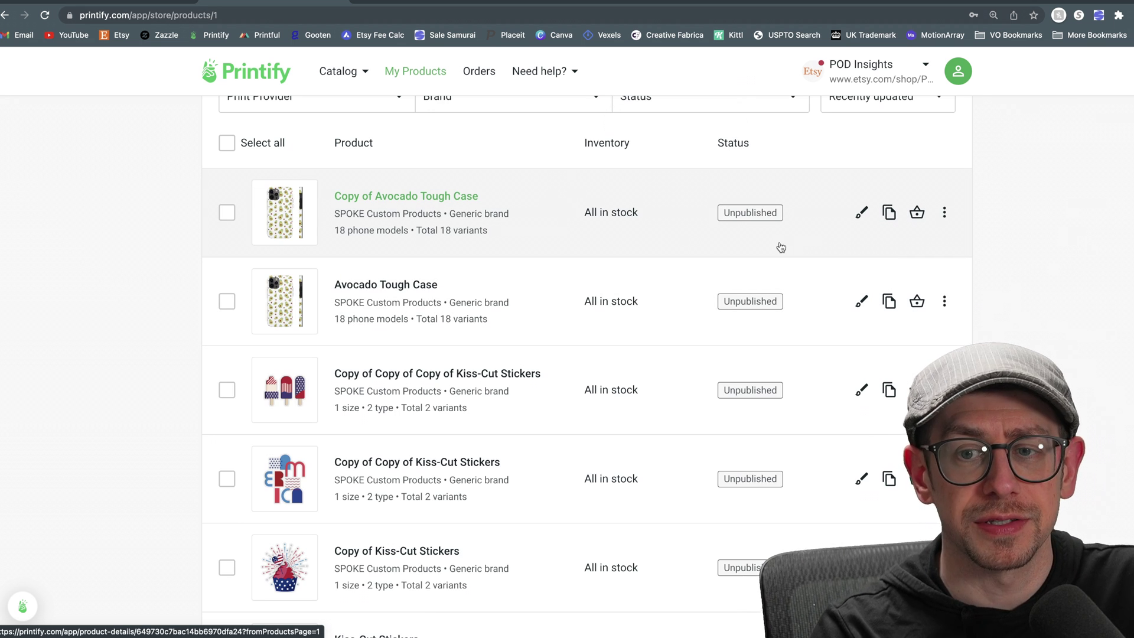
click(862, 212)
scroll(901, 309, down, 1)
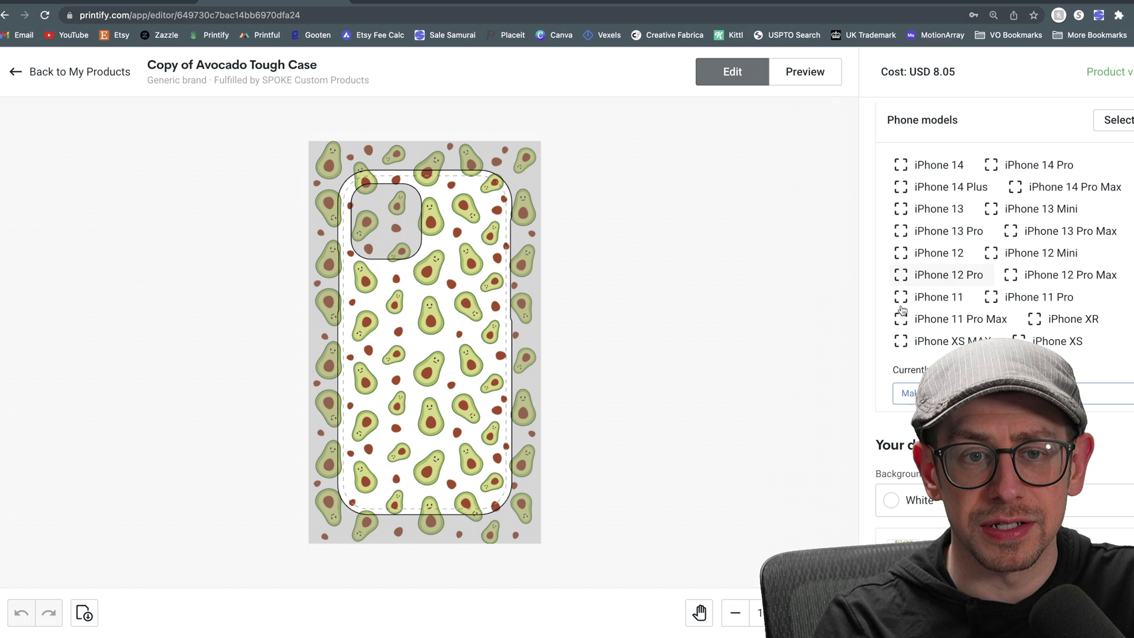
scroll(902, 309, down, 1)
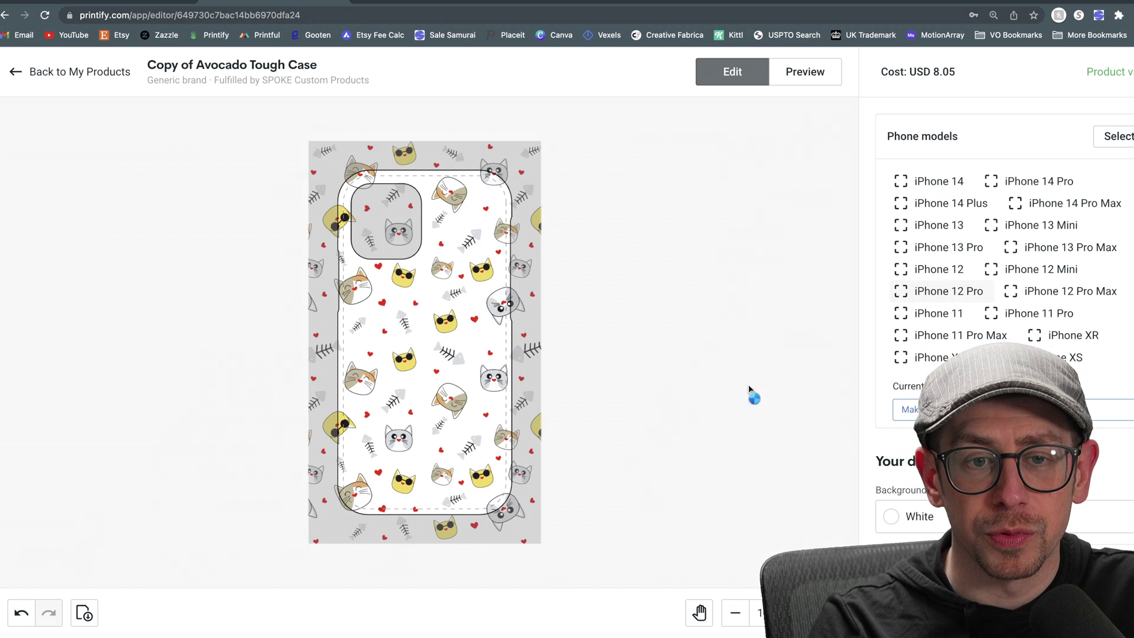
scroll(650, 312, down, 4)
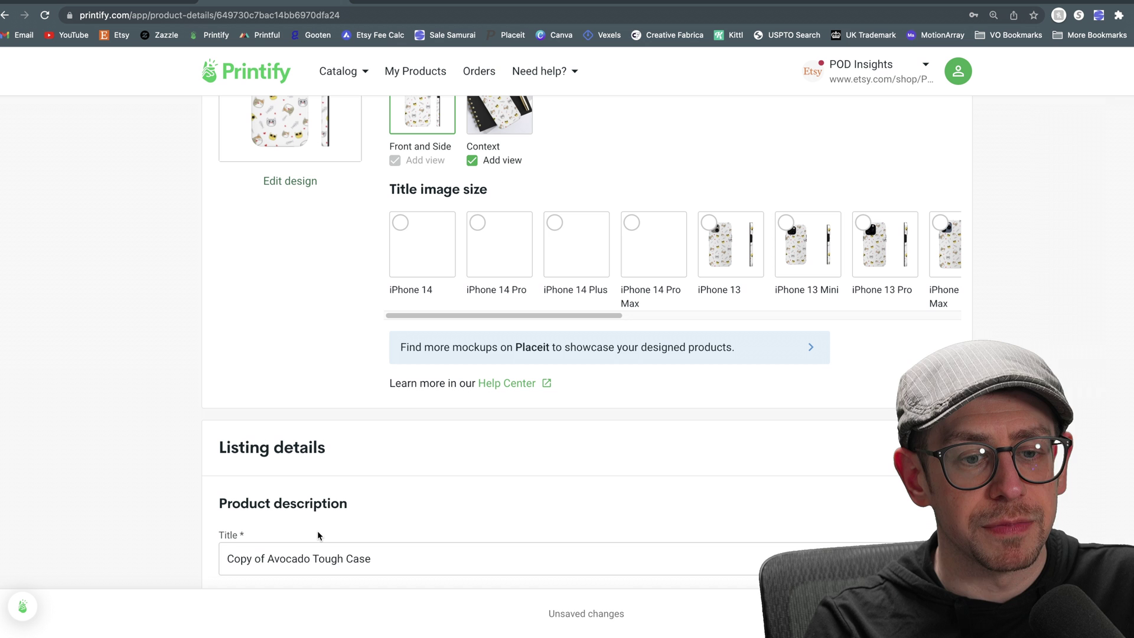
drag(319, 558, 228, 558)
text(Cat)
key(Return)
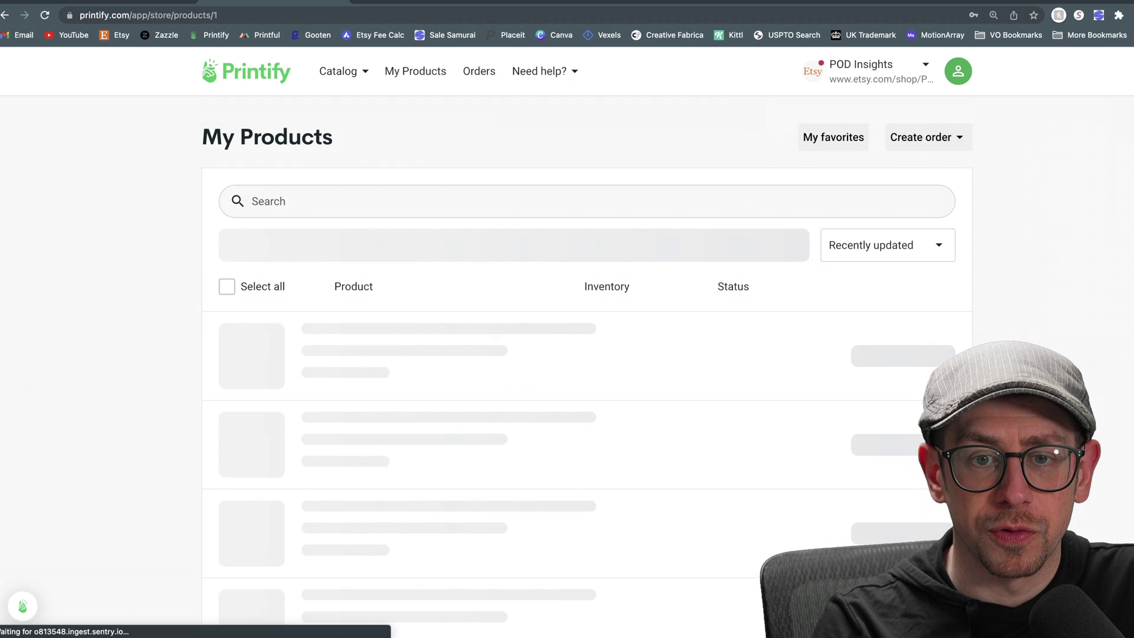
scroll(644, 372, down, 1)
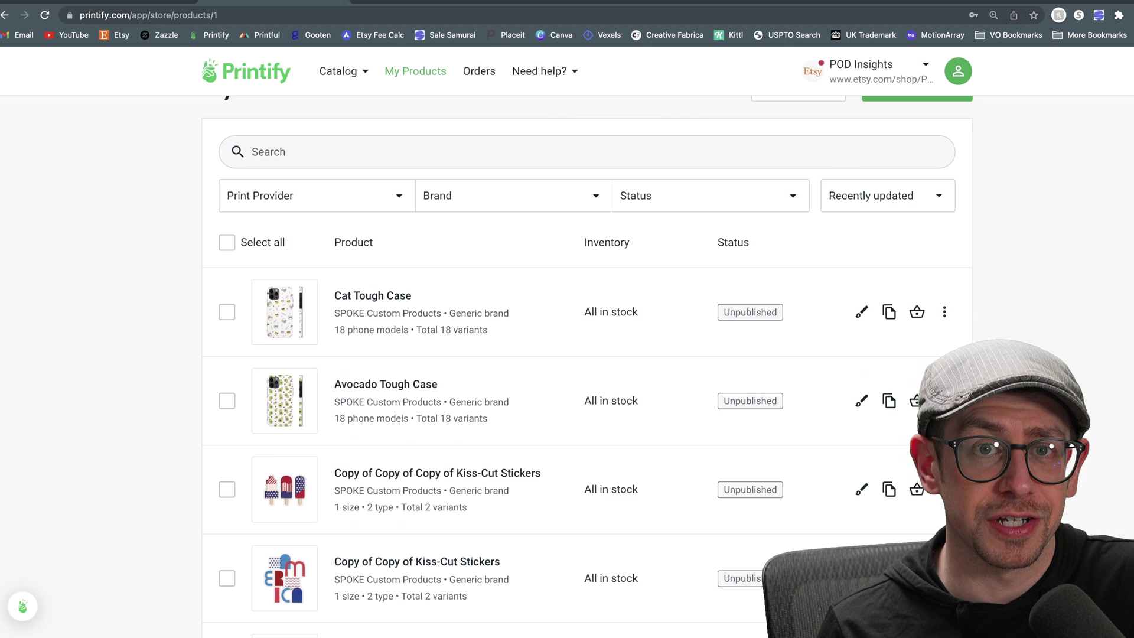
scroll(1026, 334, down, 1)
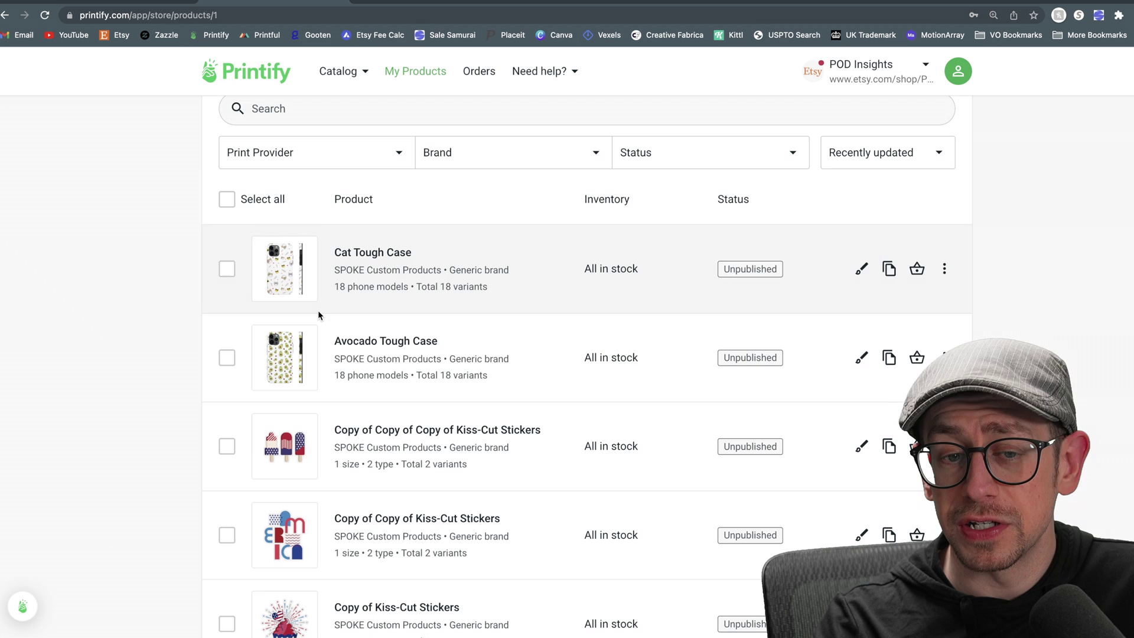
- Mark Avocado Tough Case as hidden in store with all variants shown, and save it
click(354, 341)
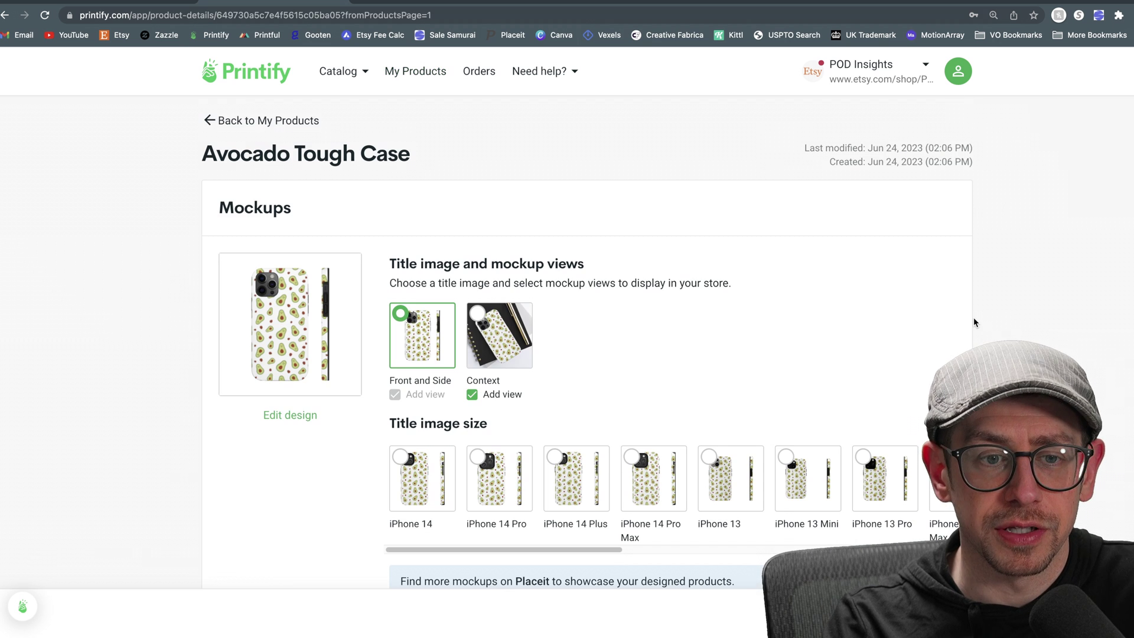
scroll(974, 321, down, 15)
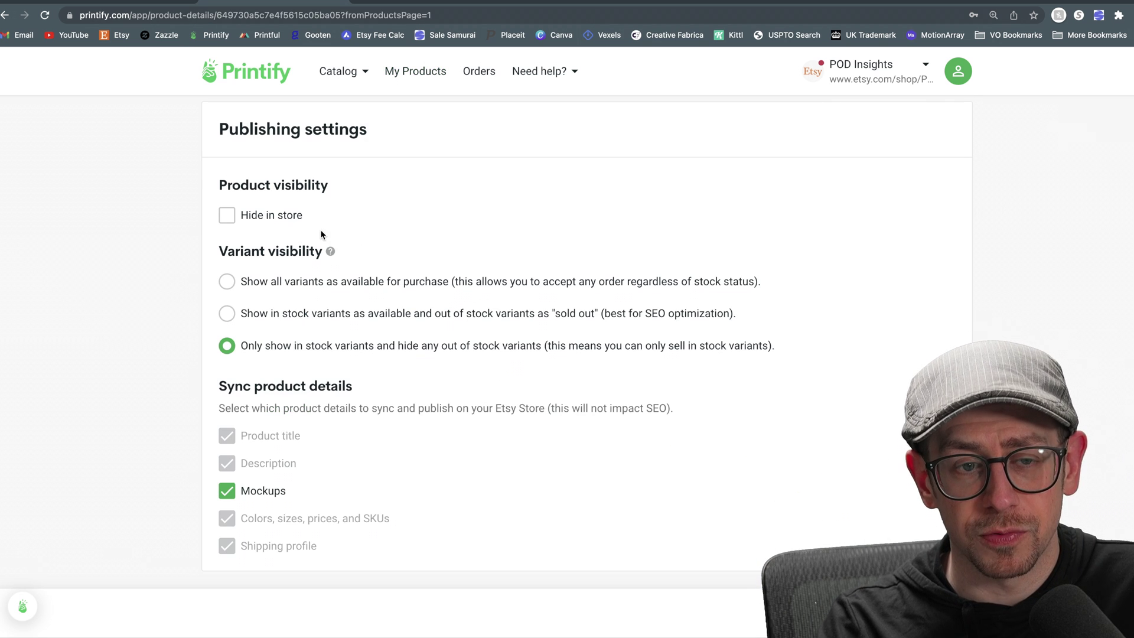
click(227, 215)
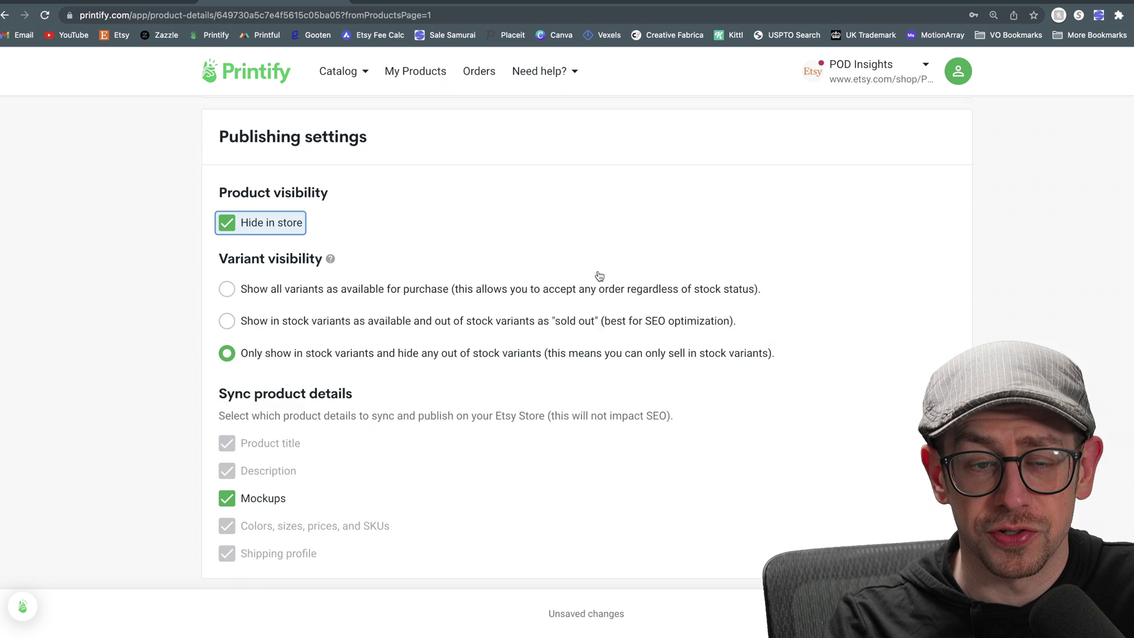
scroll(597, 274, up, 8)
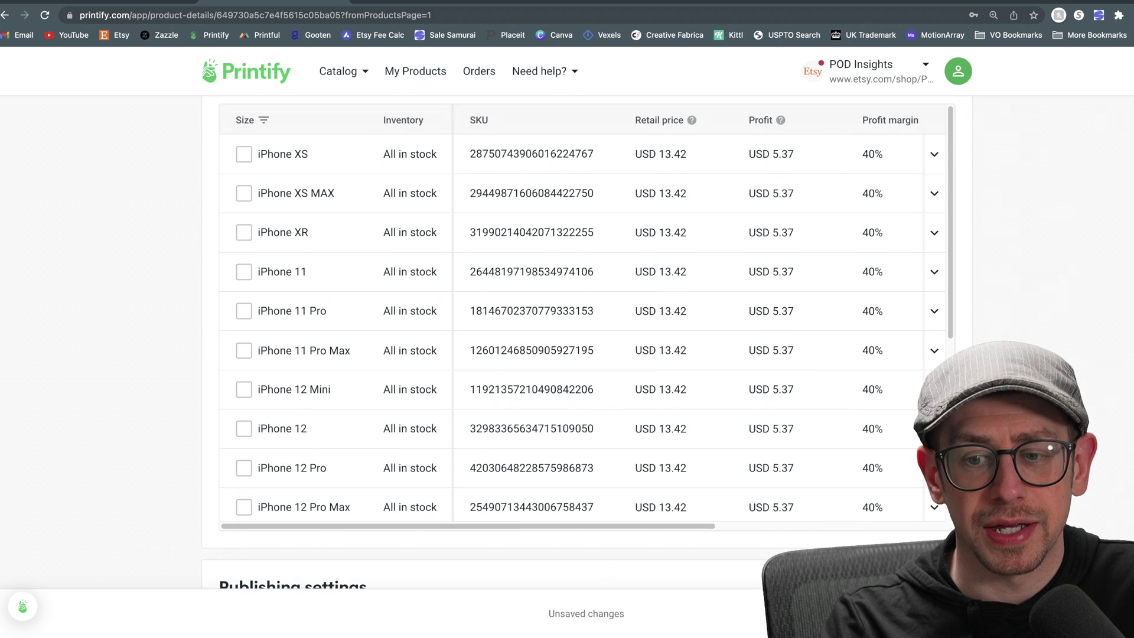
scroll(941, 531, down, 7)
key(Tab)
key(Down)
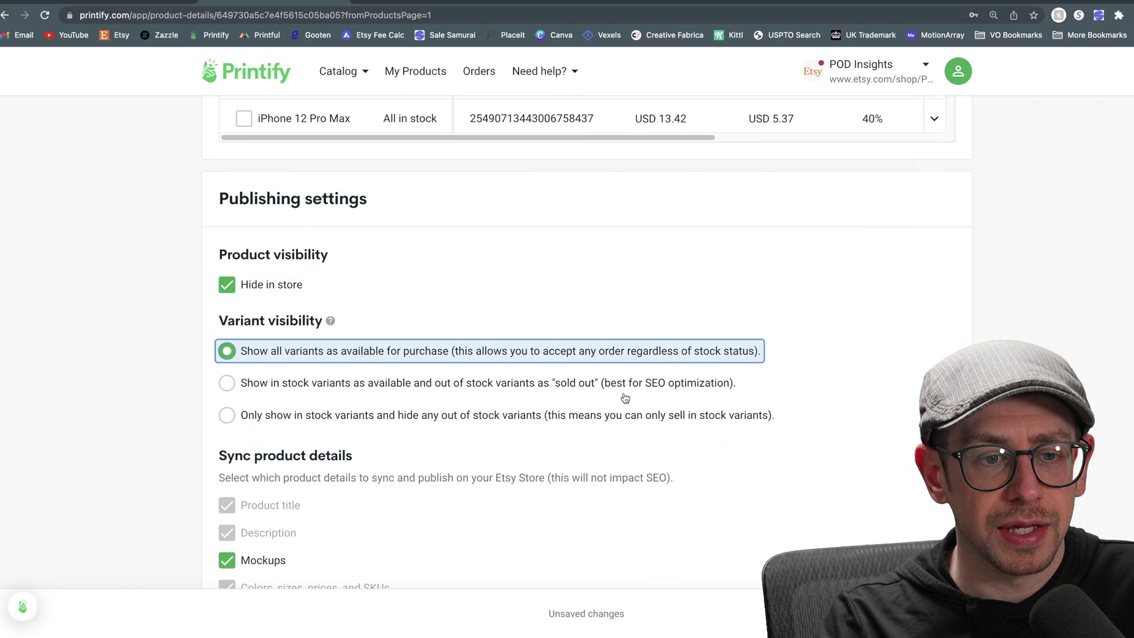
scroll(940, 531, down, 2)
click(921, 613)
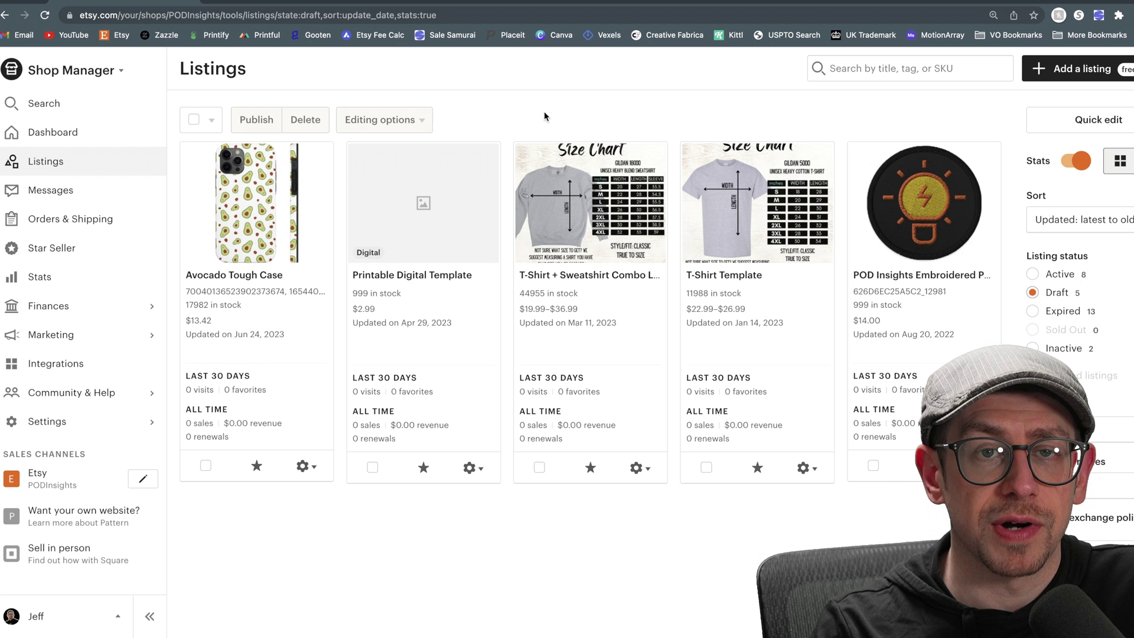
- Open the Avocado Tough Case draft in Etsy and bring up its Manage variations dialog
click(234, 275)
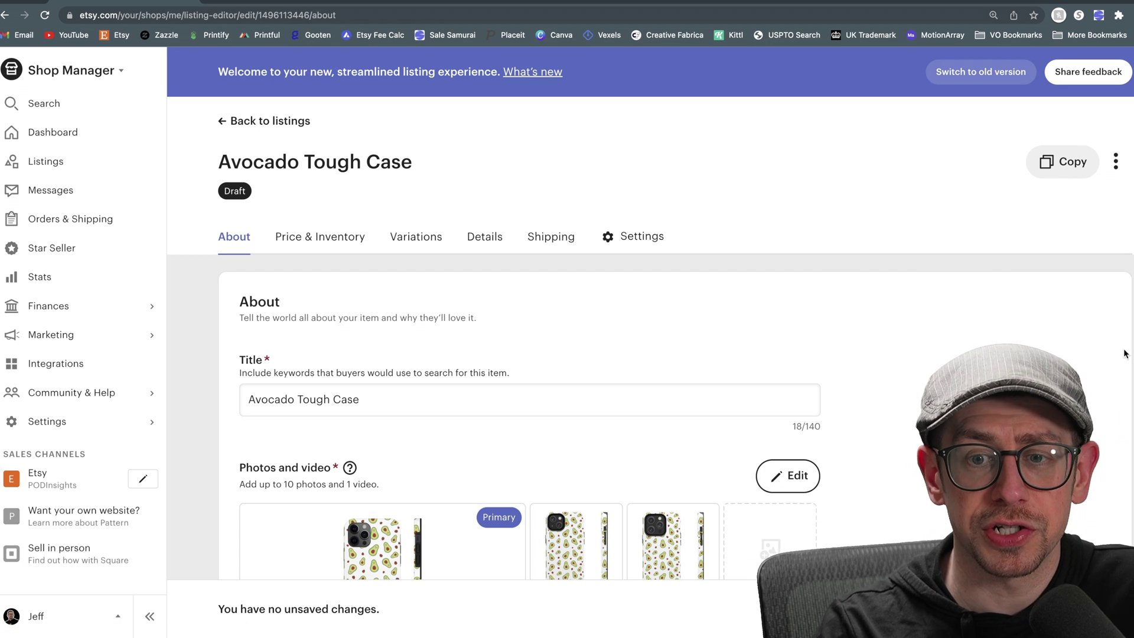
scroll(962, 344, down, 10)
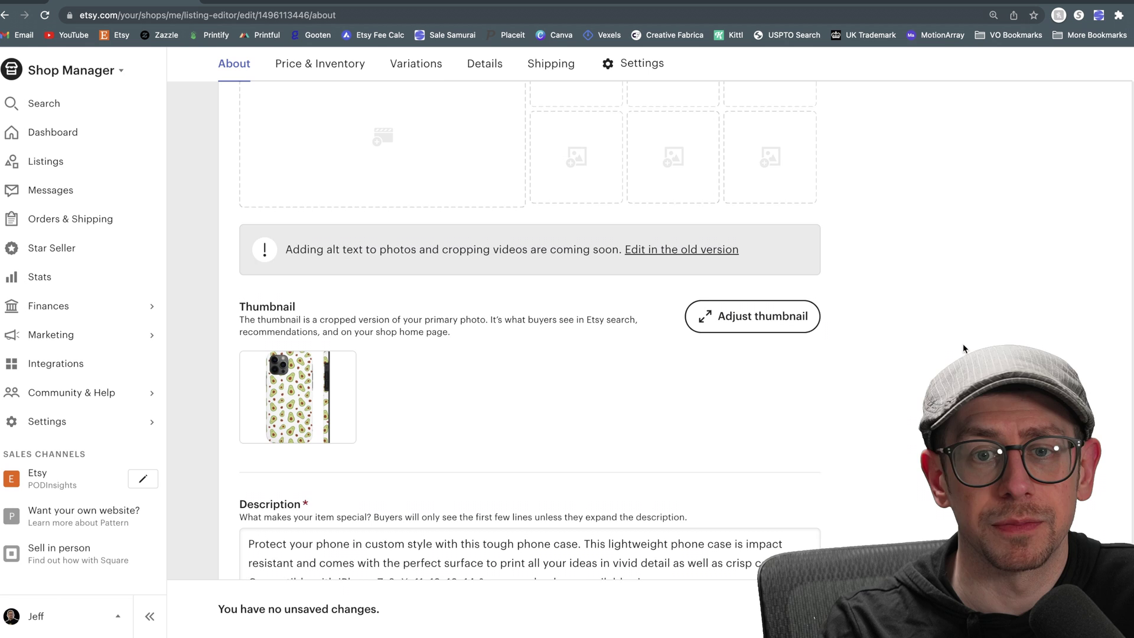
scroll(963, 348, down, 15)
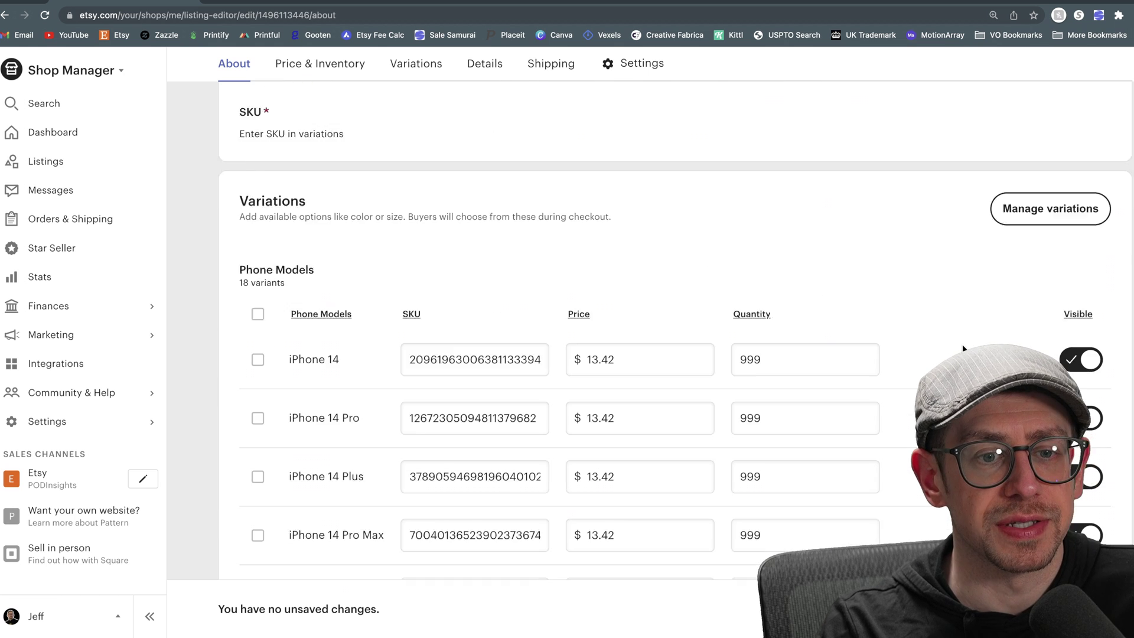
scroll(962, 348, down, 3)
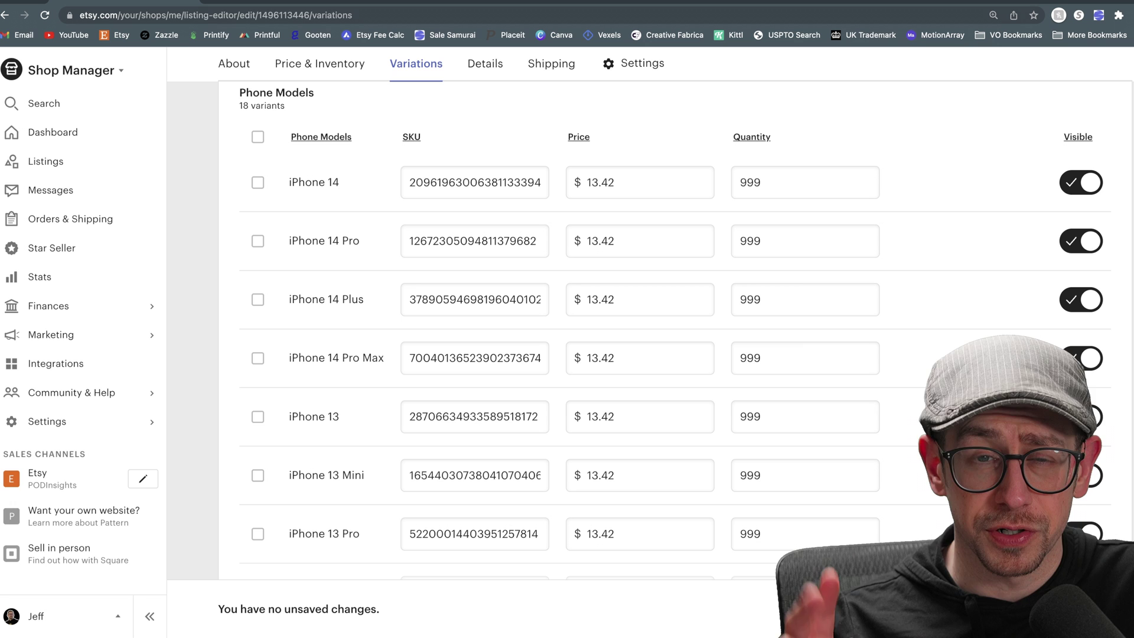
scroll(675, 333, up, 3)
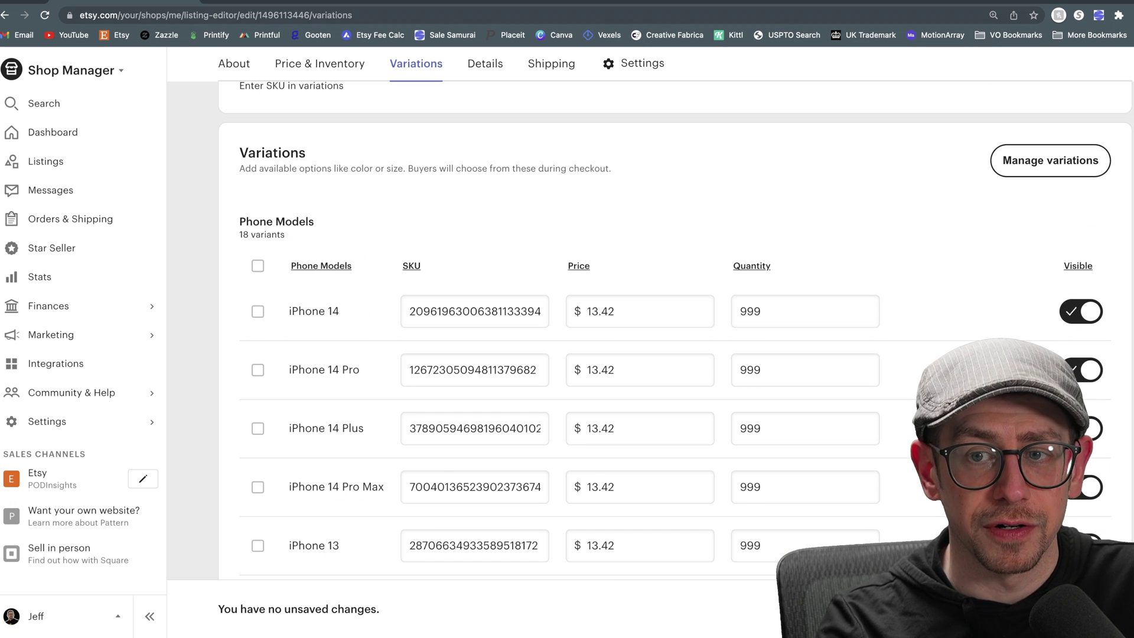
click(1088, 160)
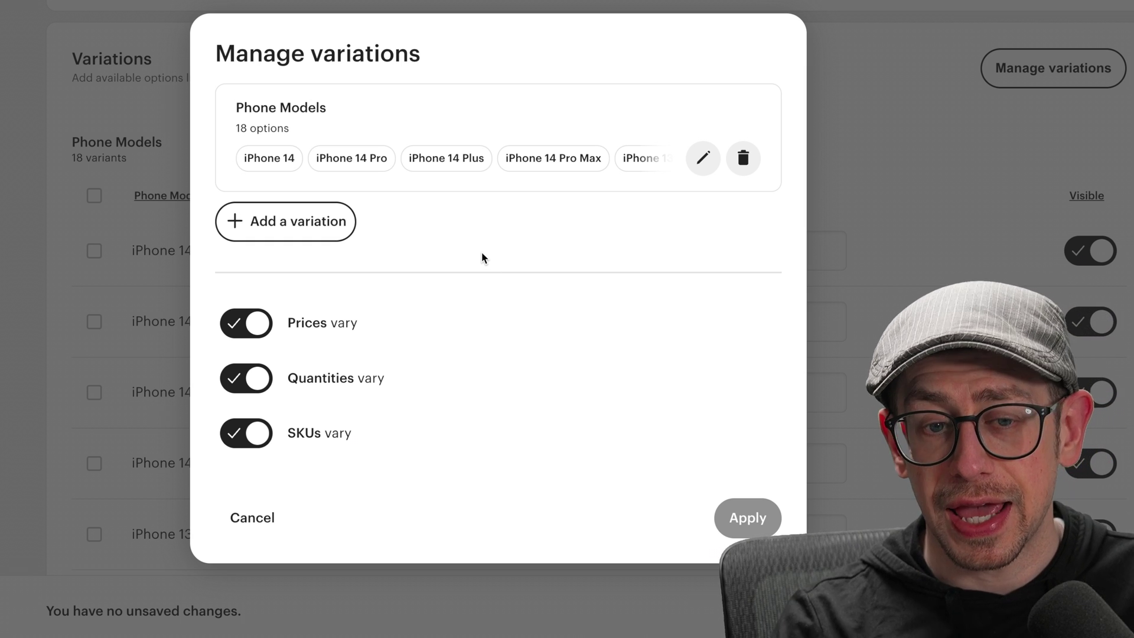
- Add a custom variation named 'Design' with the options Avocado and Cat
click(330, 228)
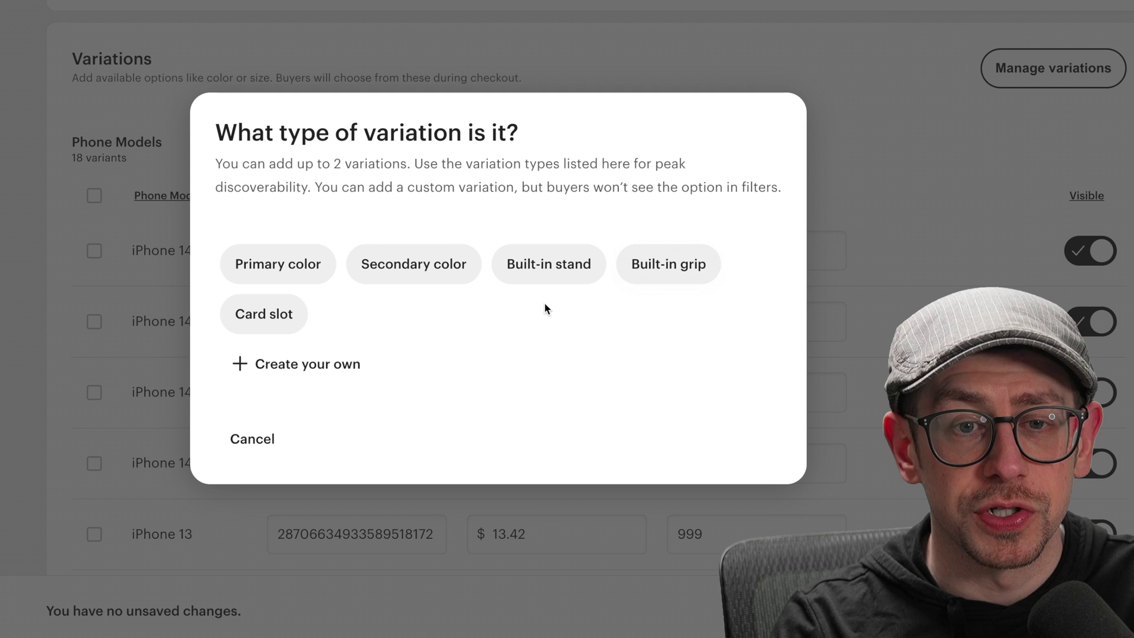
click(357, 365)
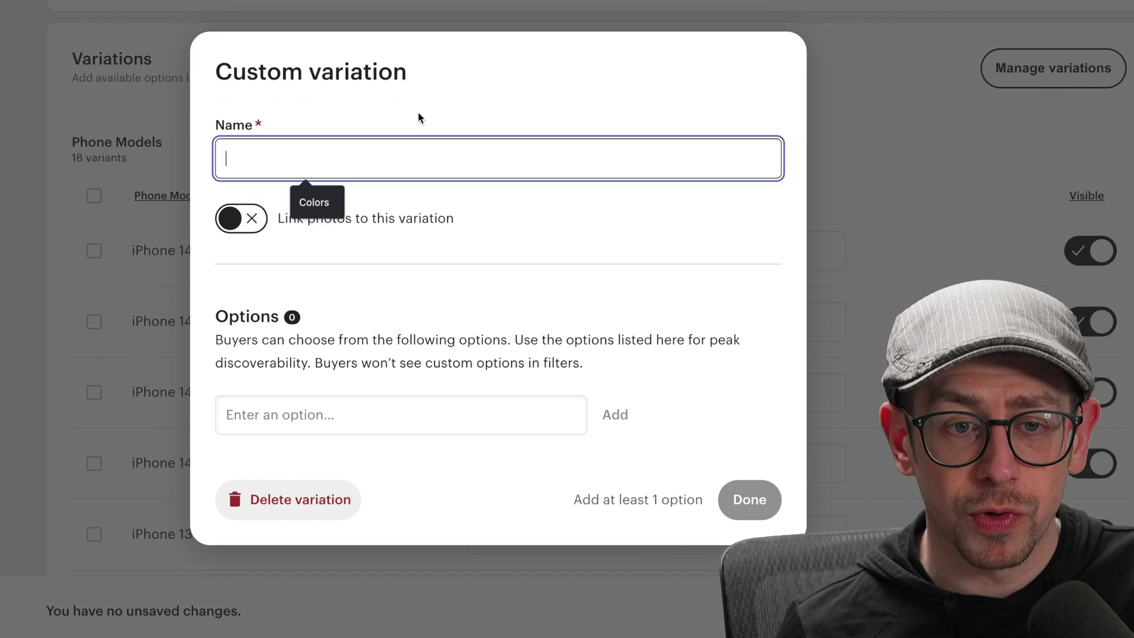
text(Design)
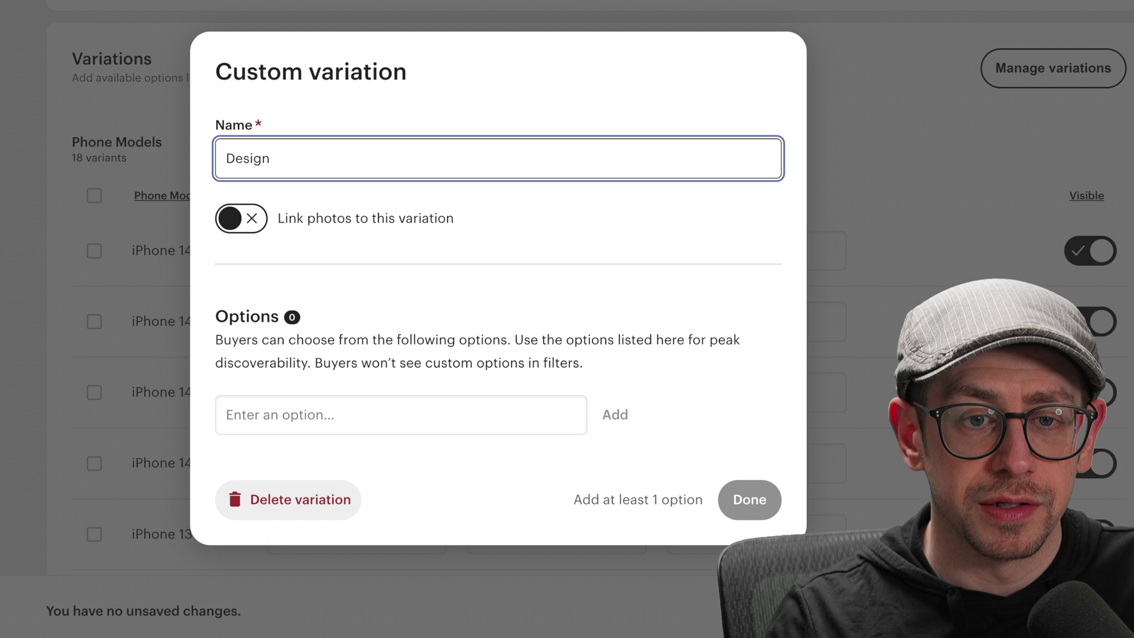
key(BackSpace)
key(BackSpace)
text(gn)
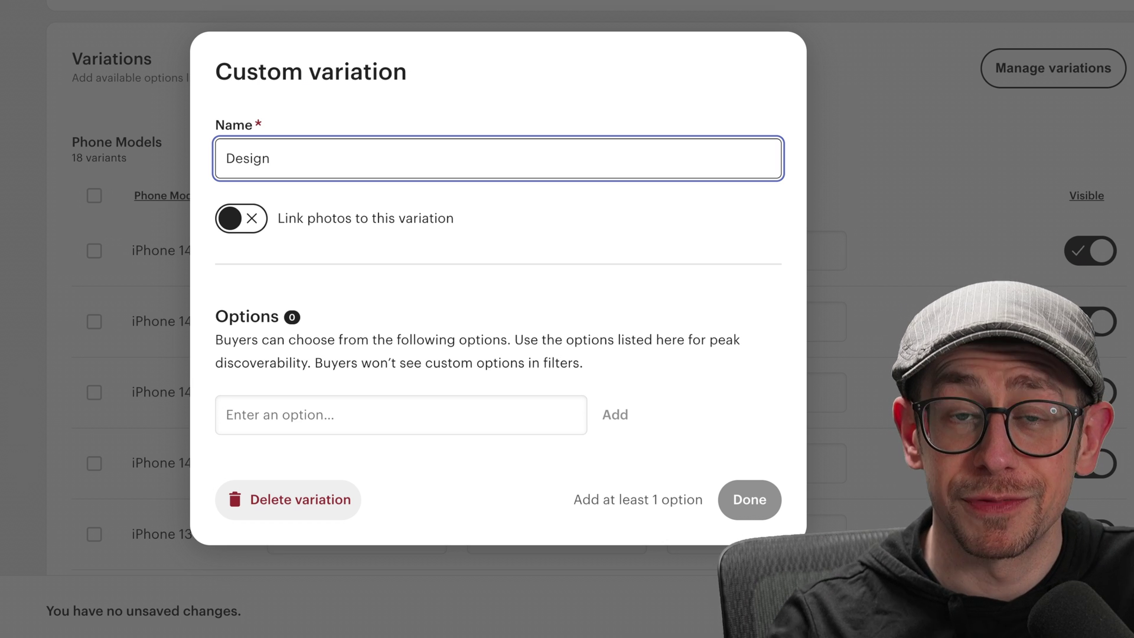
key(Tab)
key(Tab)
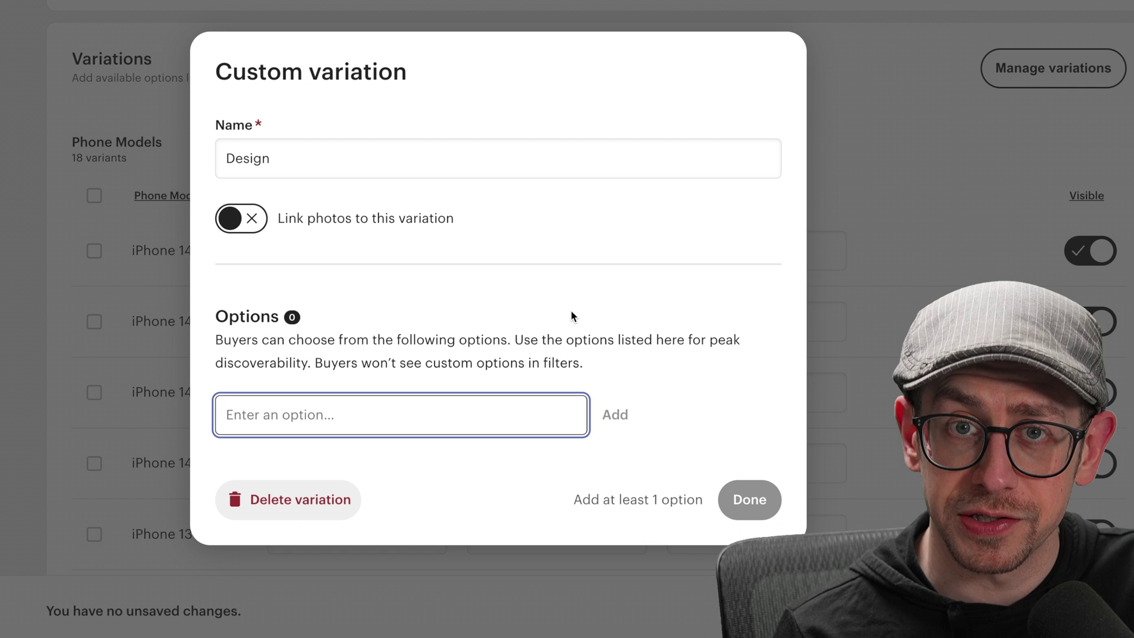
text(Avocado)
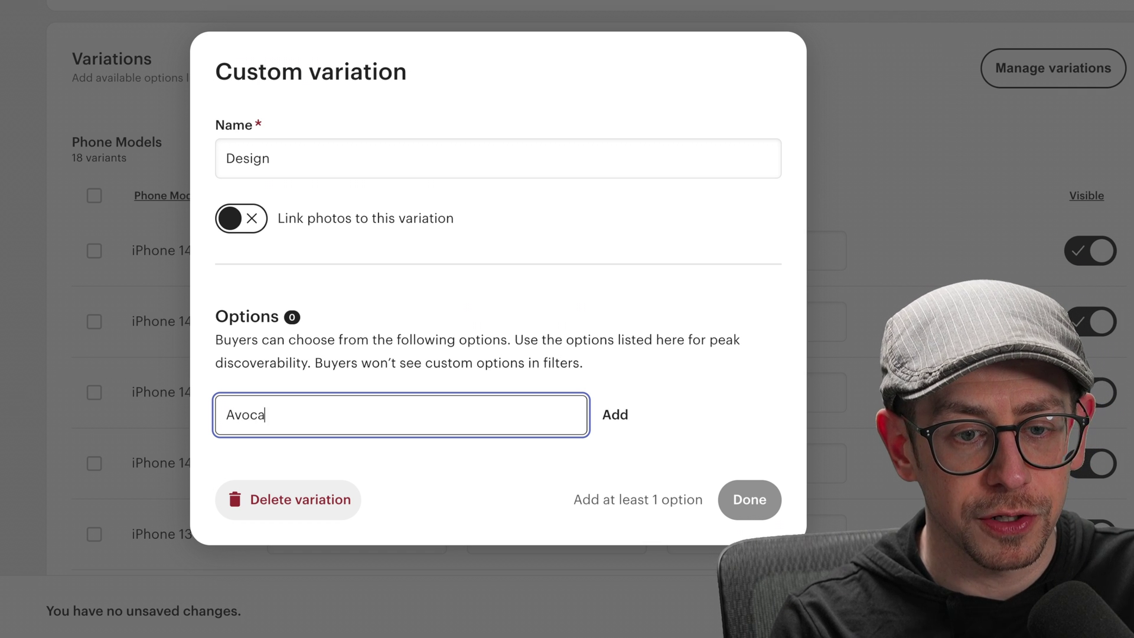
key(Return)
text(Cat)
key(Return)
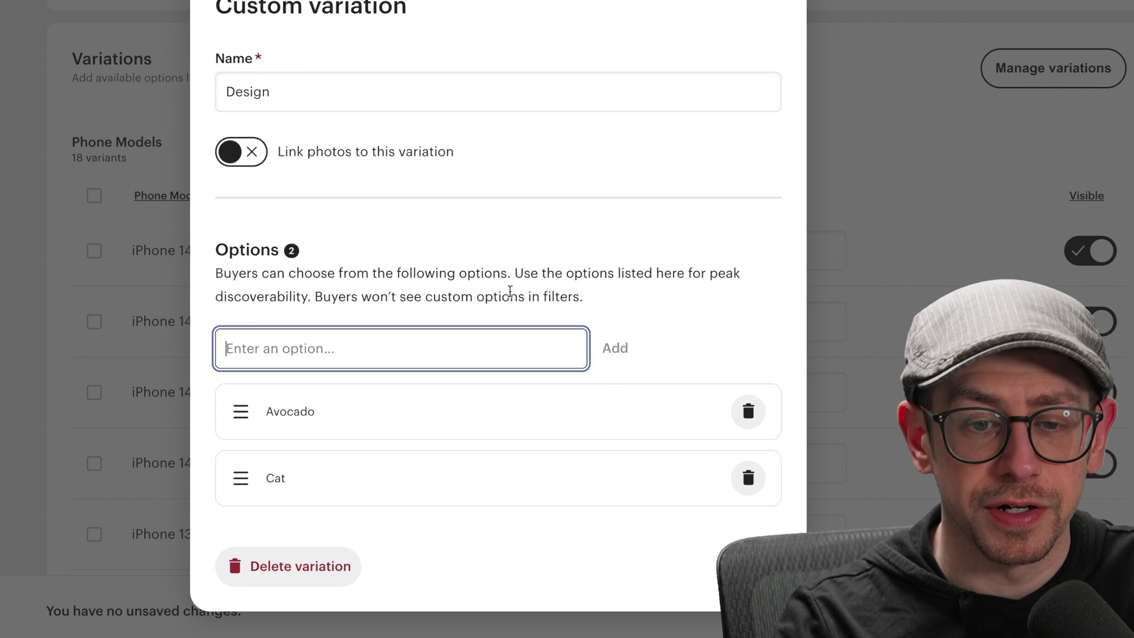
click(673, 298)
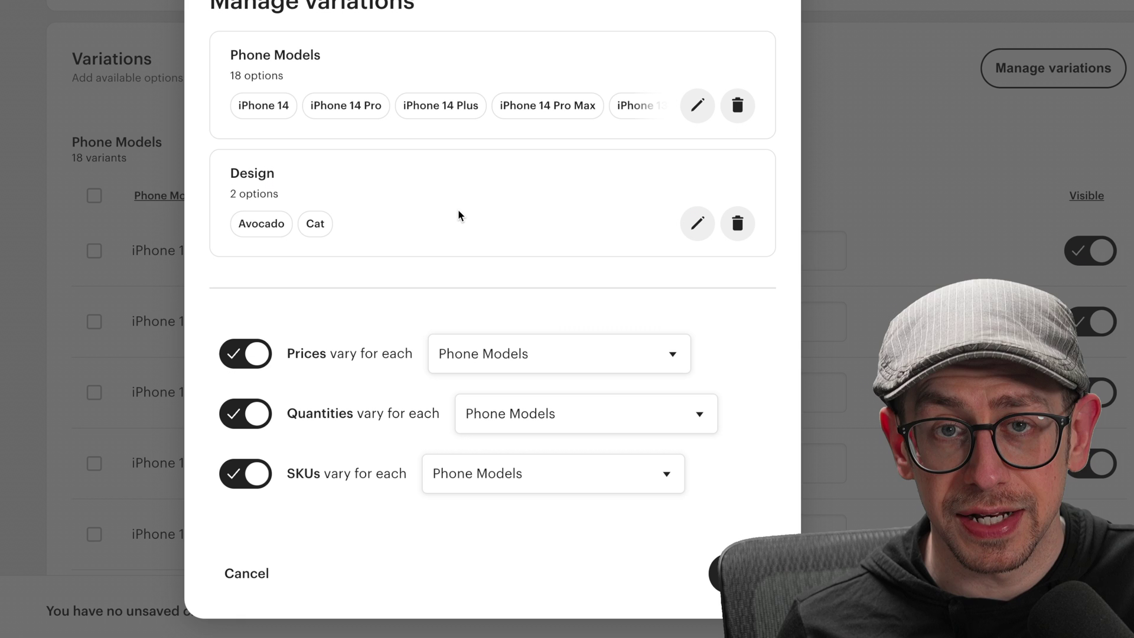
- Make prices, quantities and SKUs each vary by Phone Models and Design
scroll(498, 319, down, 1)
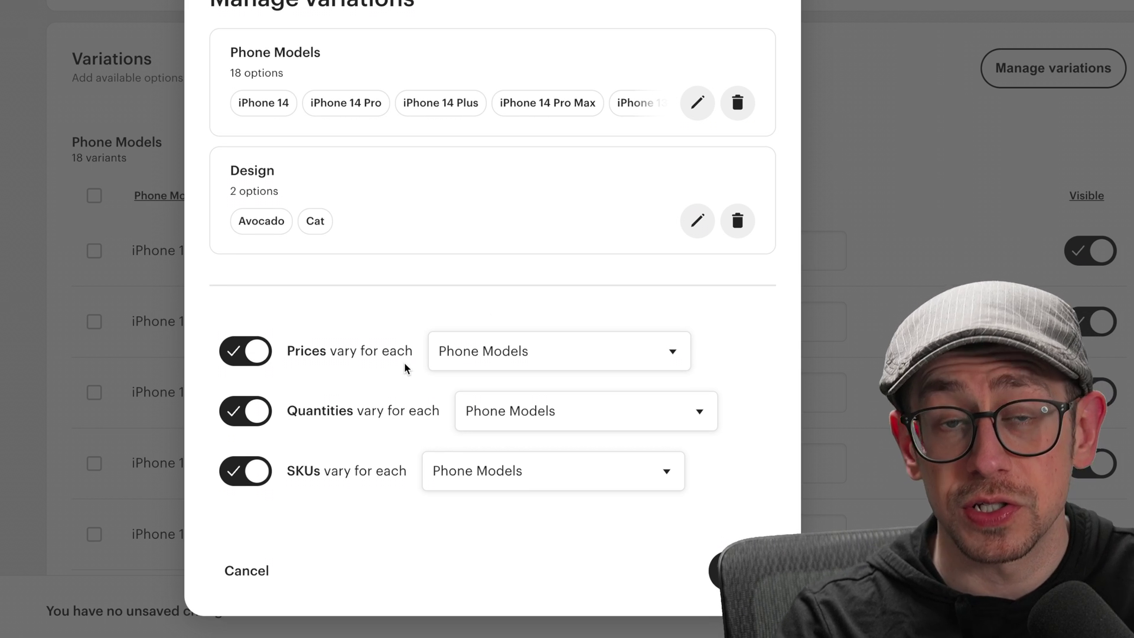
click(549, 359)
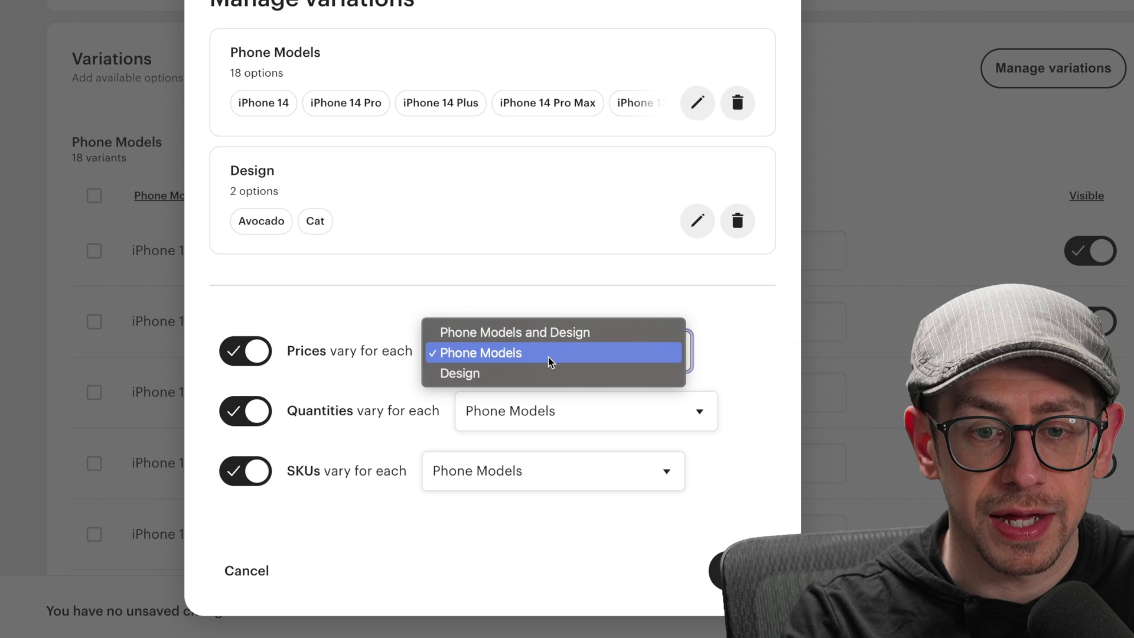
click(567, 350)
click(581, 406)
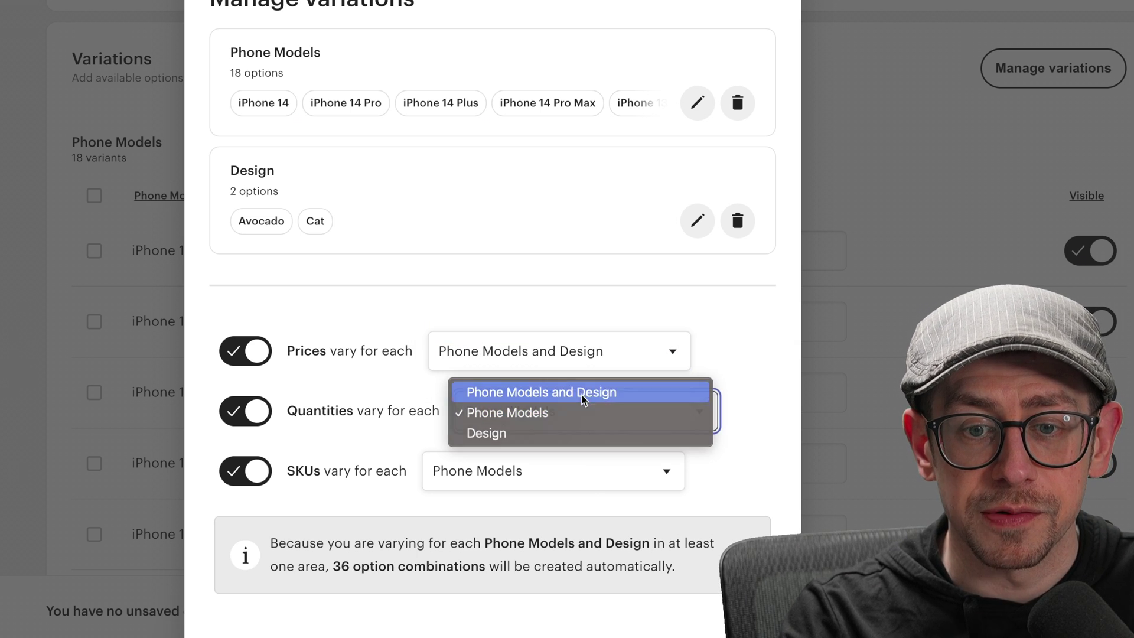
click(582, 392)
click(590, 481)
click(593, 453)
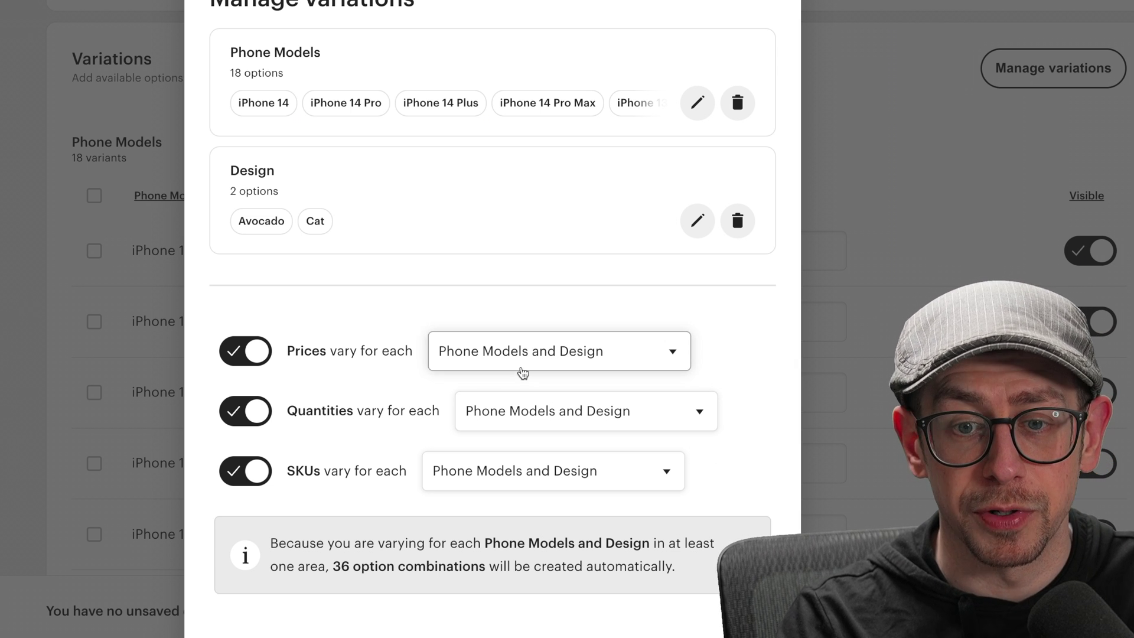
scroll(692, 397, down, 2)
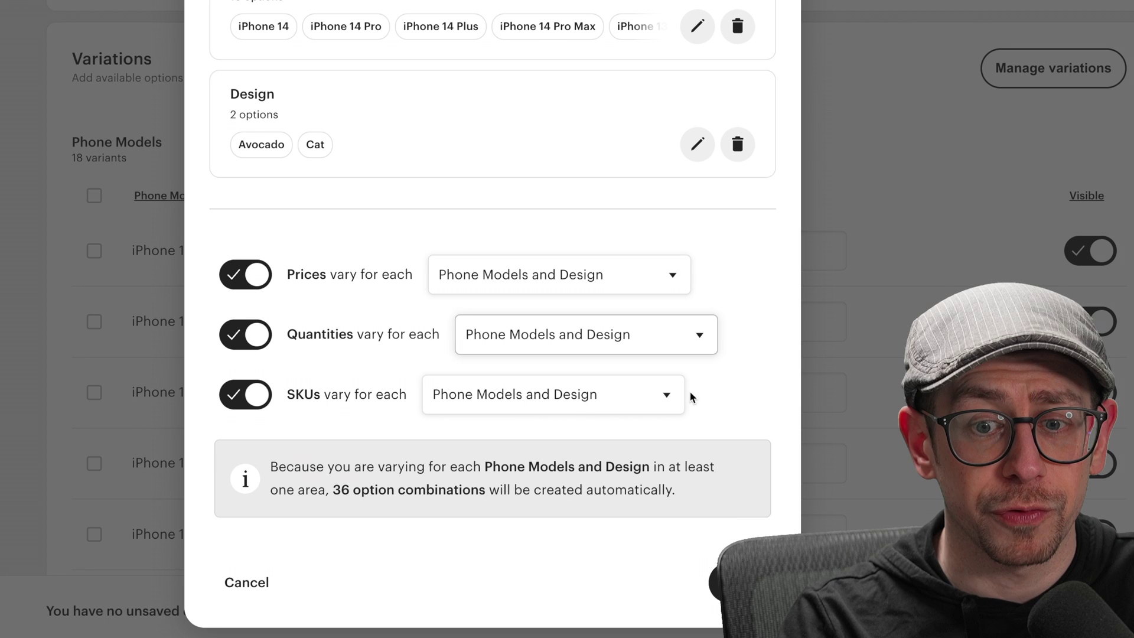
- Apply the variation setup and review the 36 empty Phone Models and Design variants
click(742, 571)
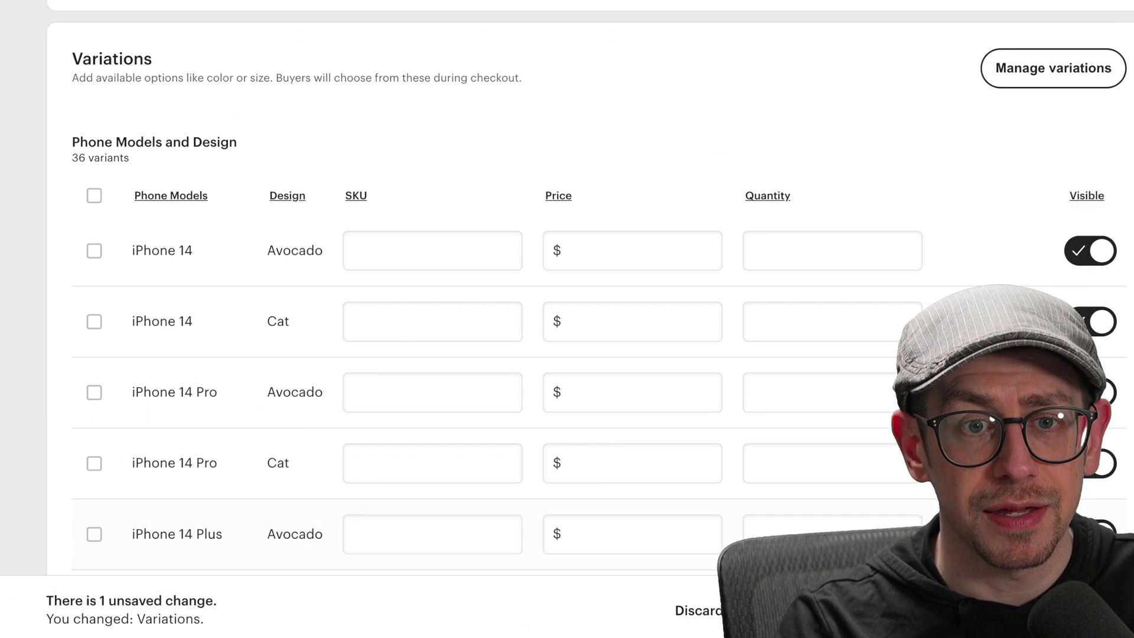
scroll(766, 263, down, 1)
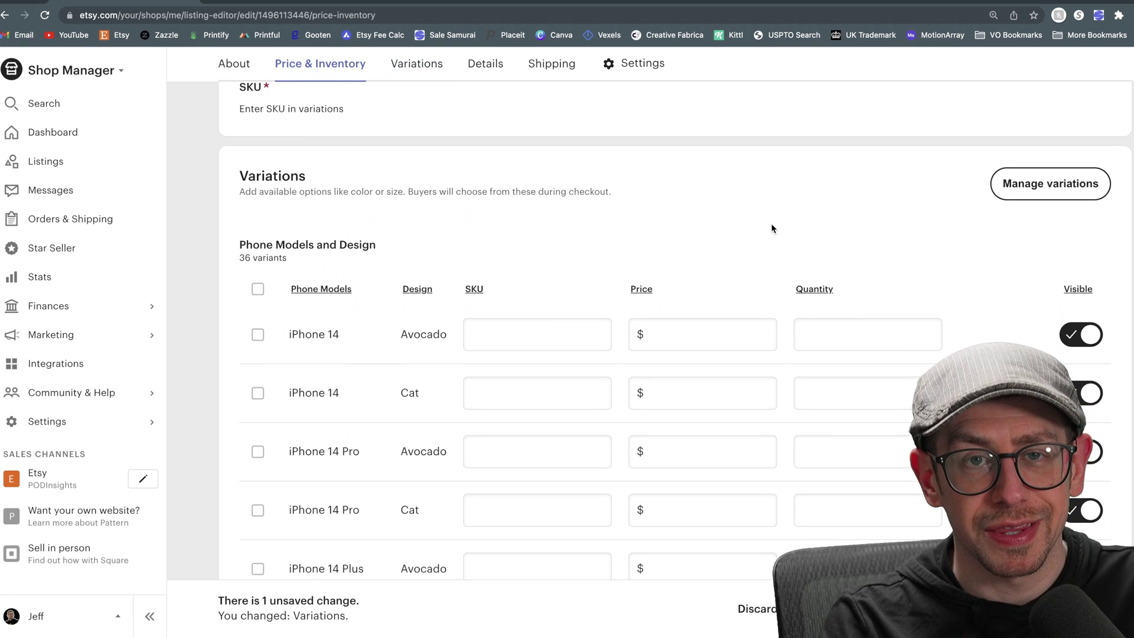
scroll(771, 228, down, 1)
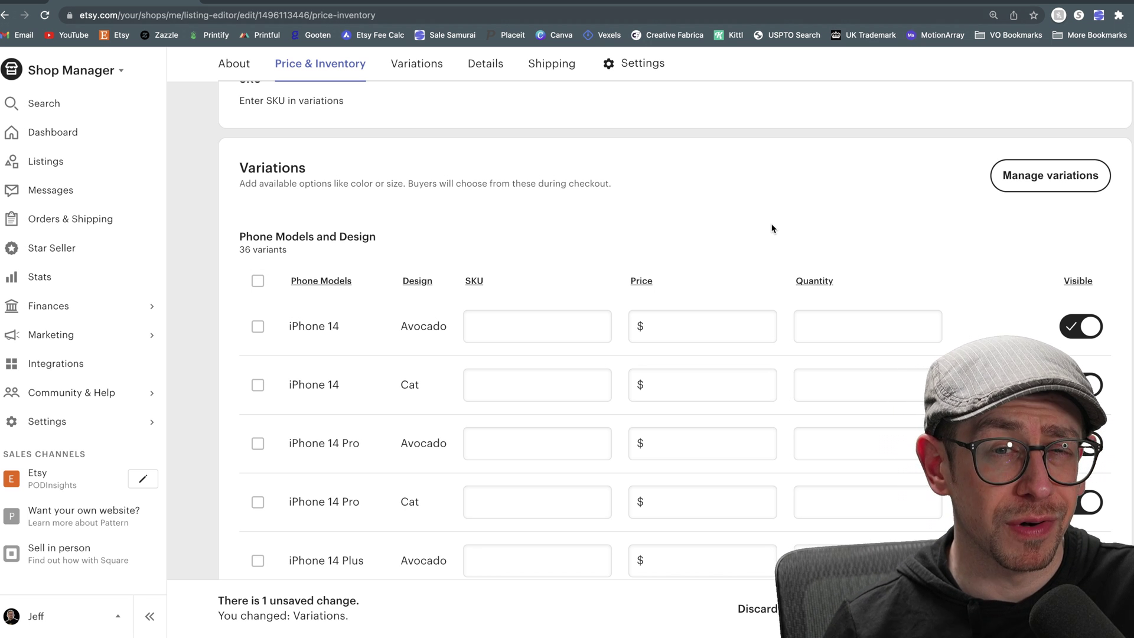
scroll(771, 229, down, 8)
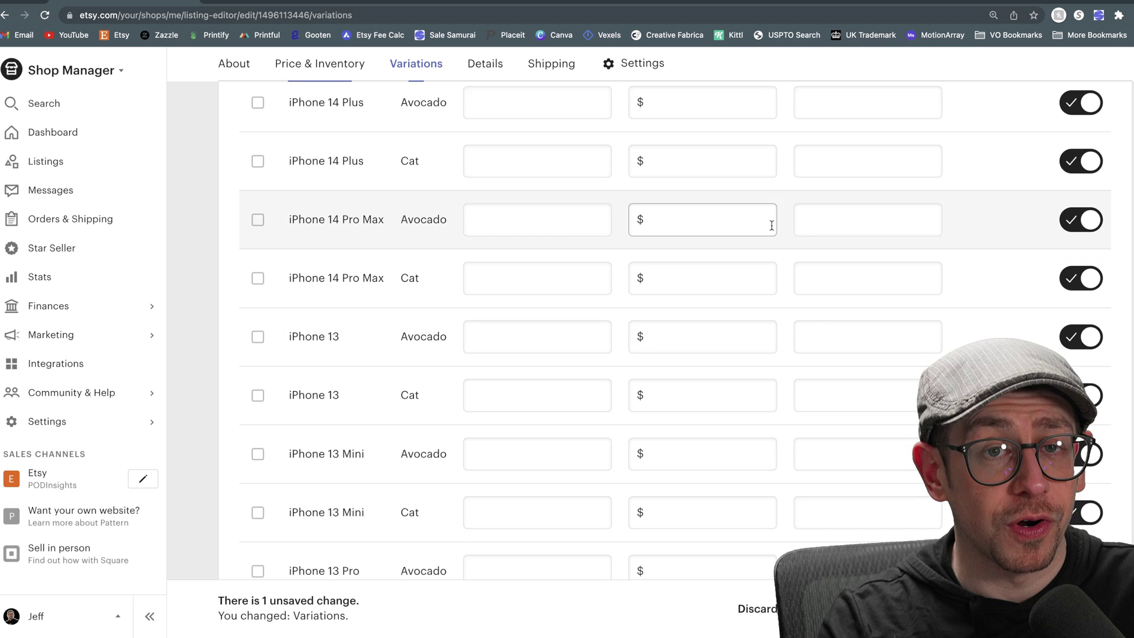
scroll(771, 225, down, 5)
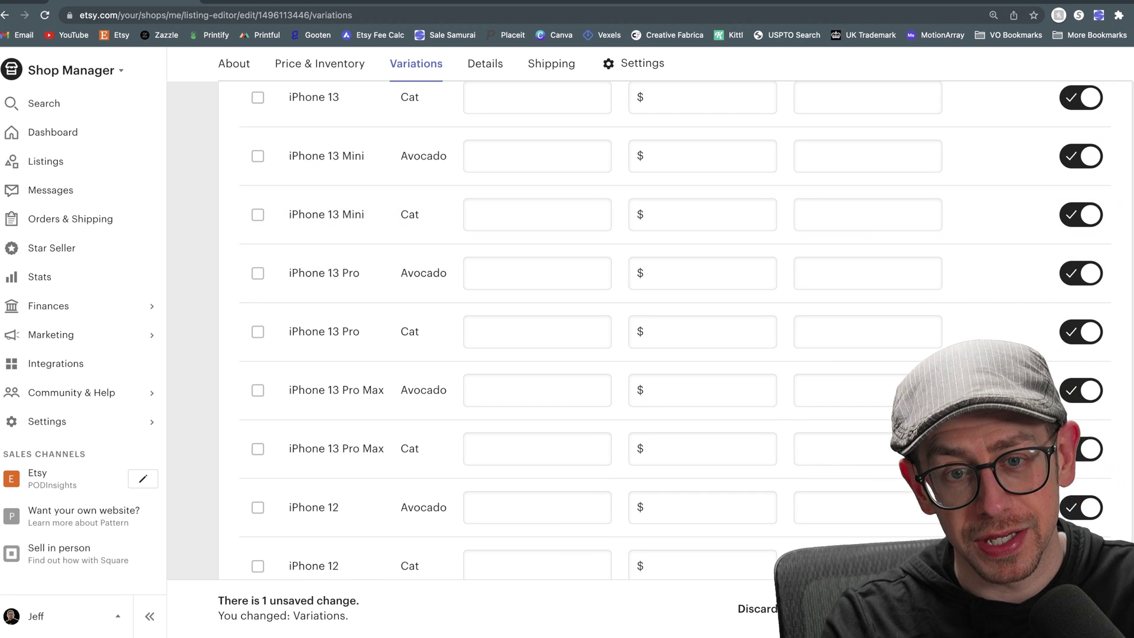
scroll(675, 331, down, 11)
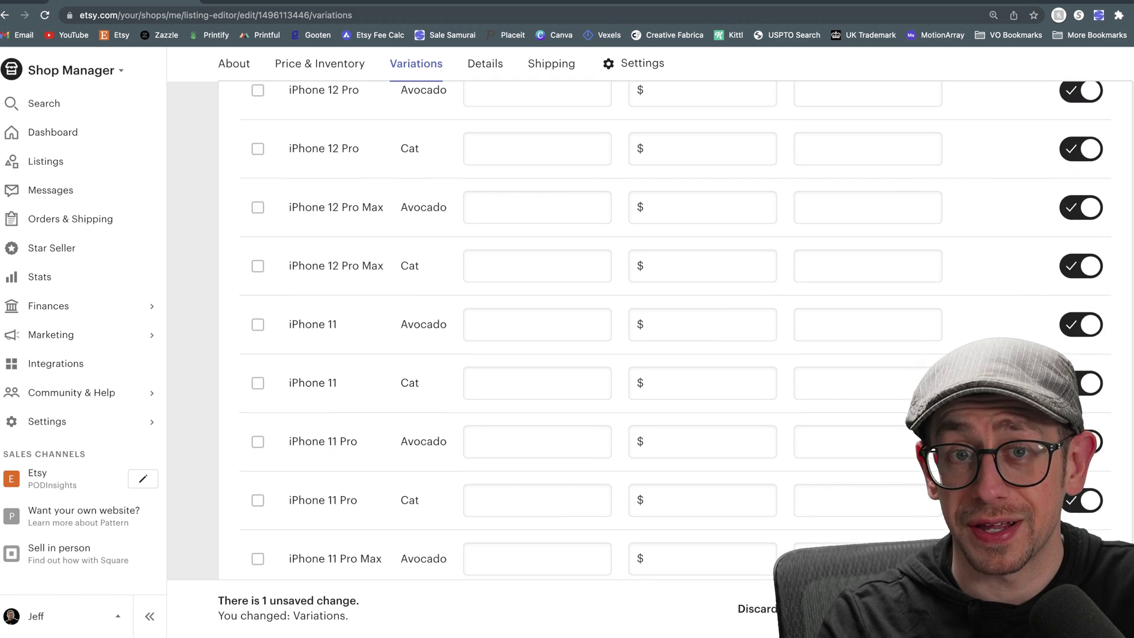
scroll(675, 331, down, 9)
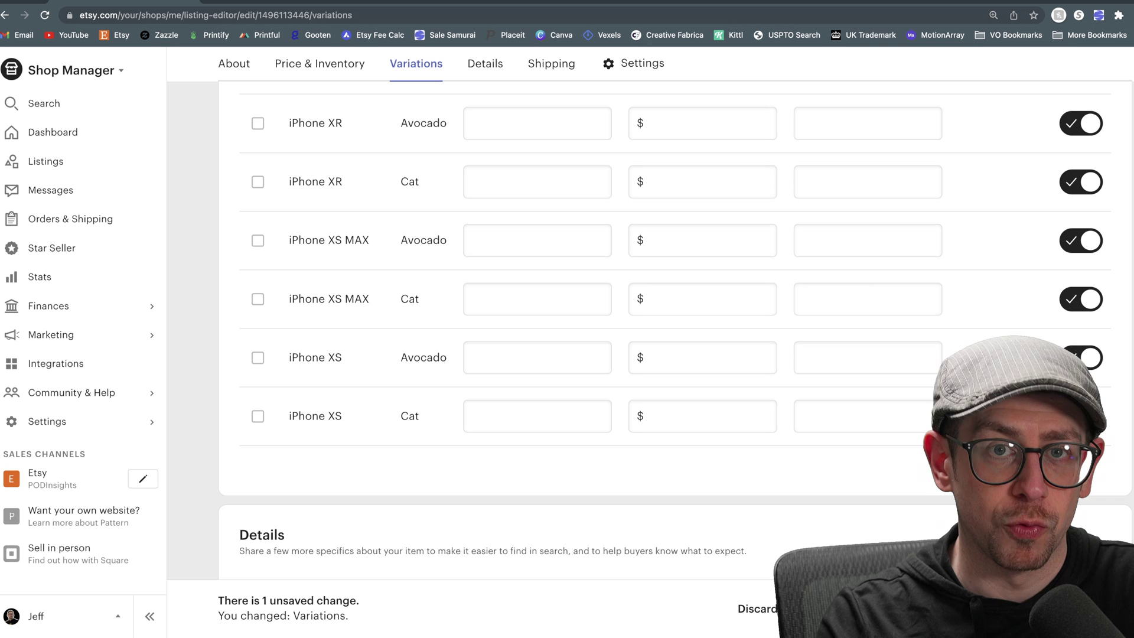
scroll(618, 155, up, 20)
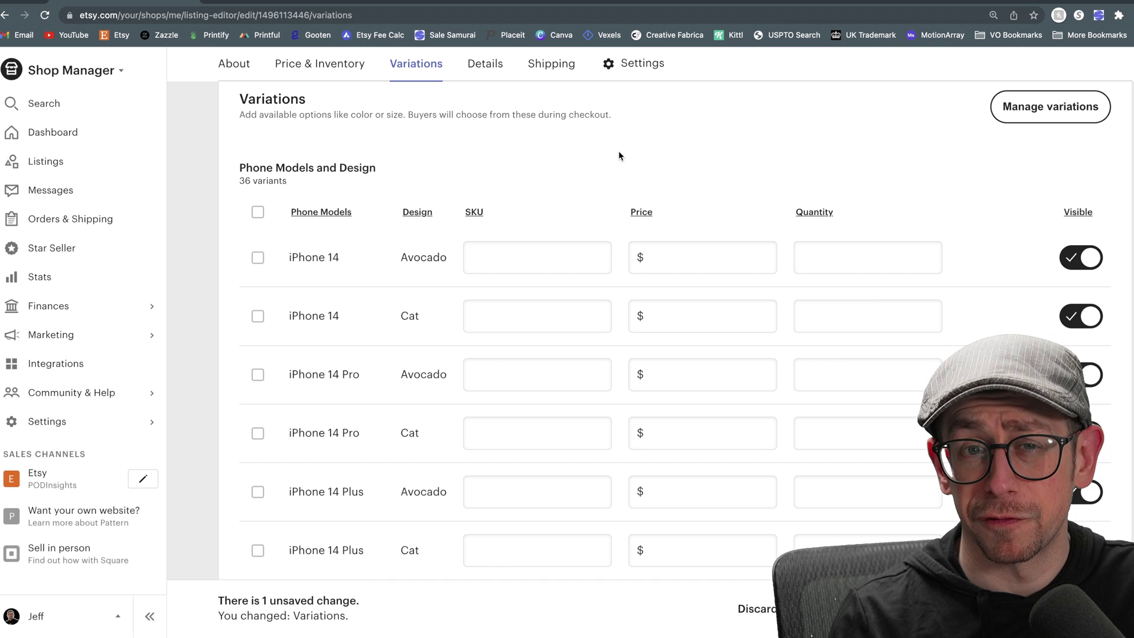
scroll(620, 154, down, 2)
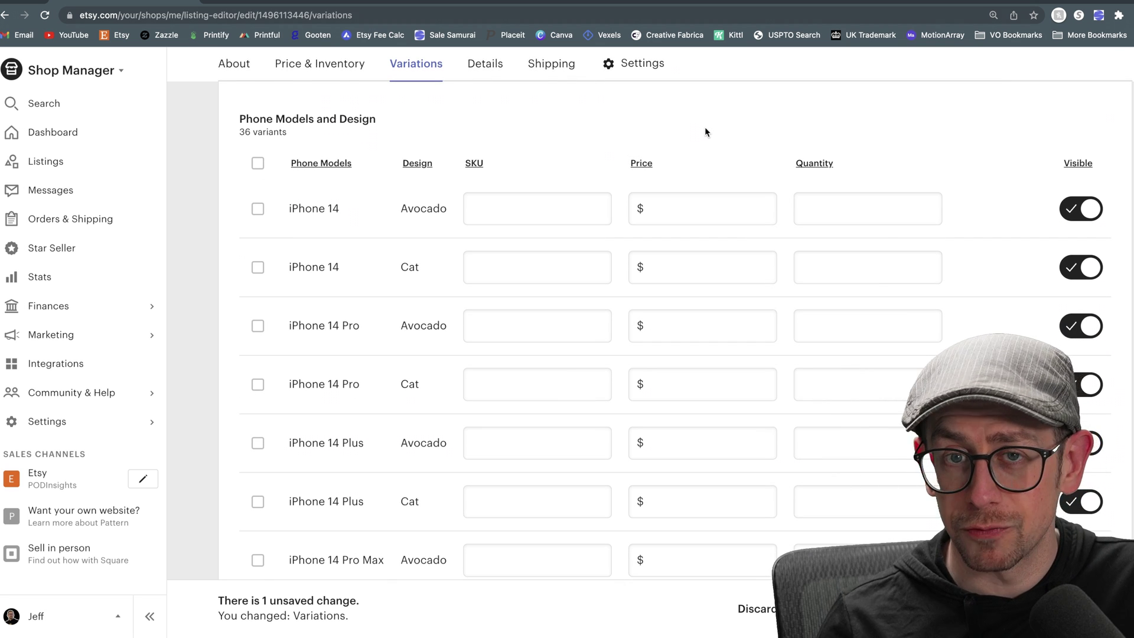
scroll(413, 177, up, 2)
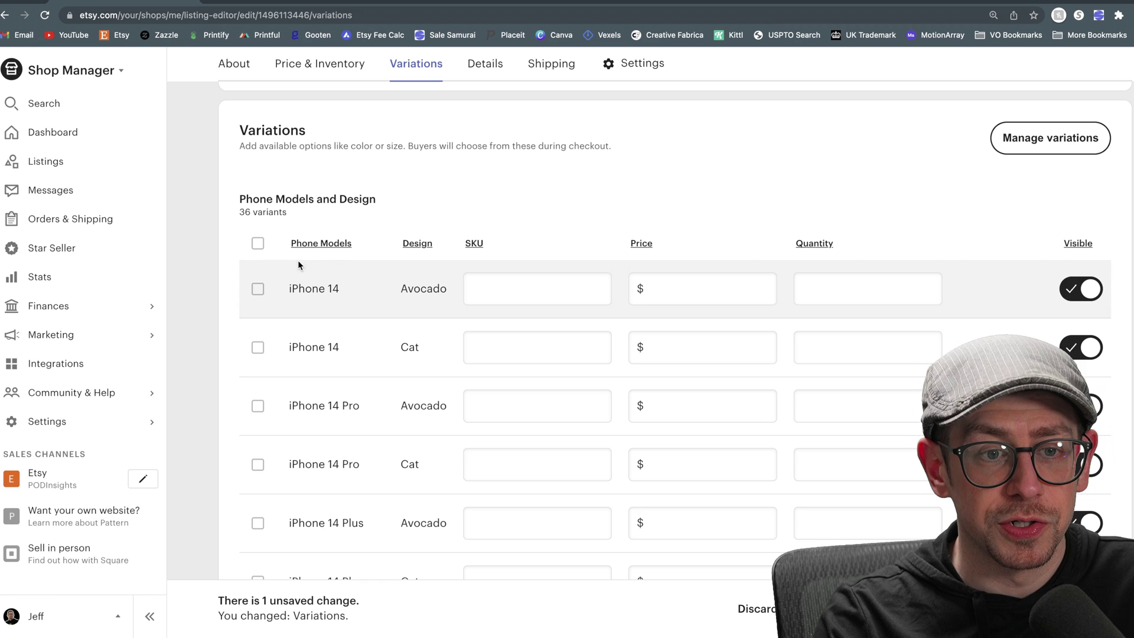
- Set the quantity of all 36 variants to 100
click(258, 243)
click(1047, 217)
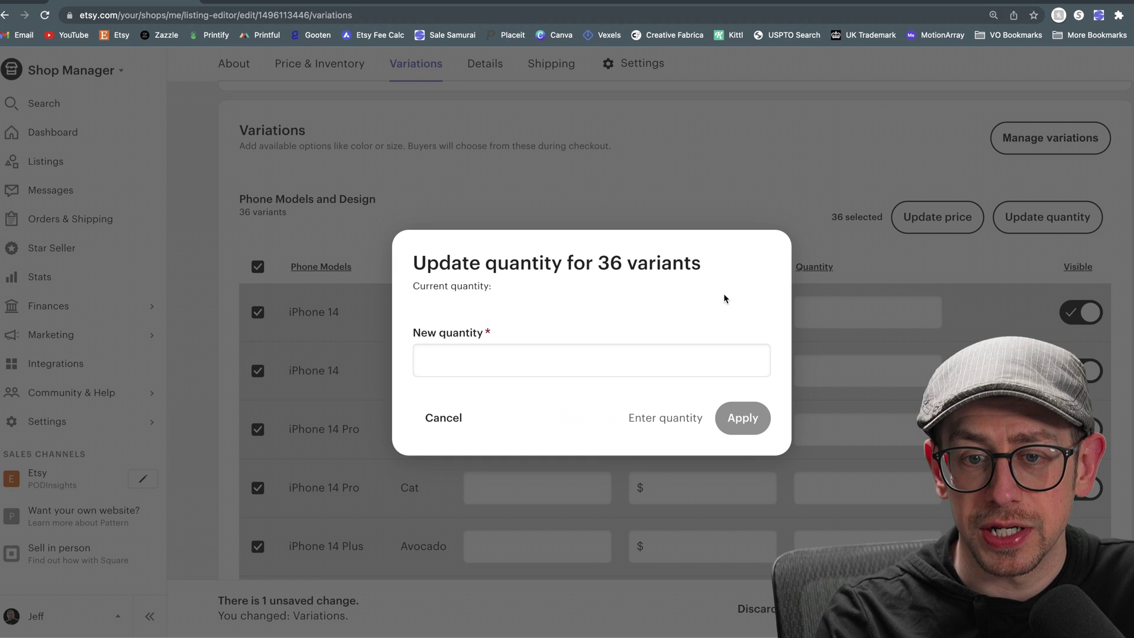
click(665, 351)
text(100)
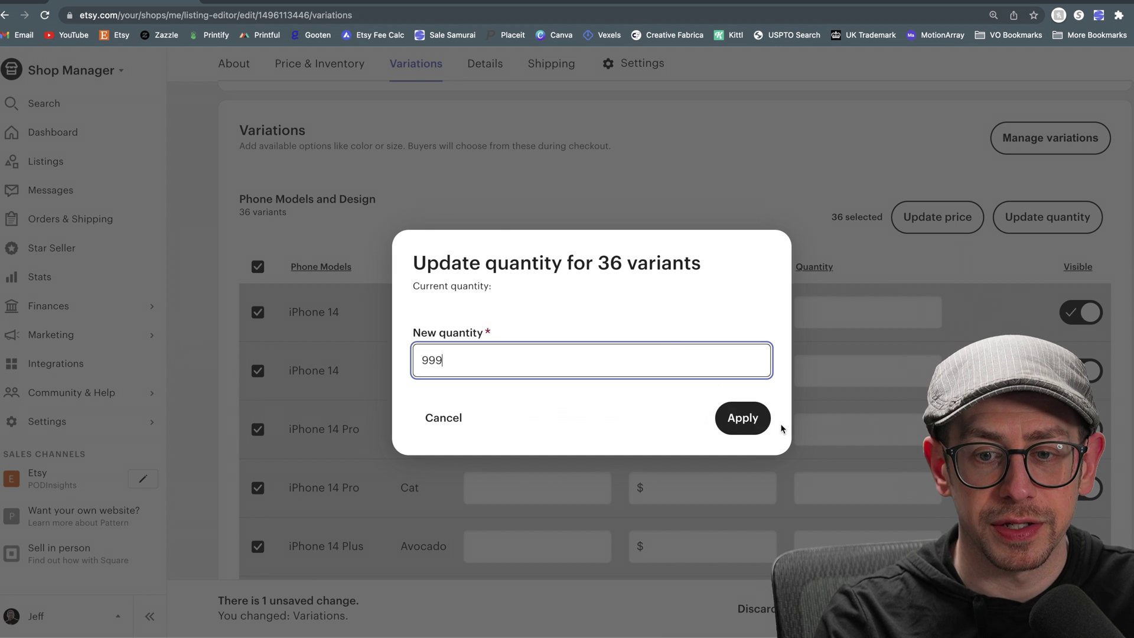
click(766, 422)
scroll(757, 193, down, 1)
scroll(756, 193, down, 1)
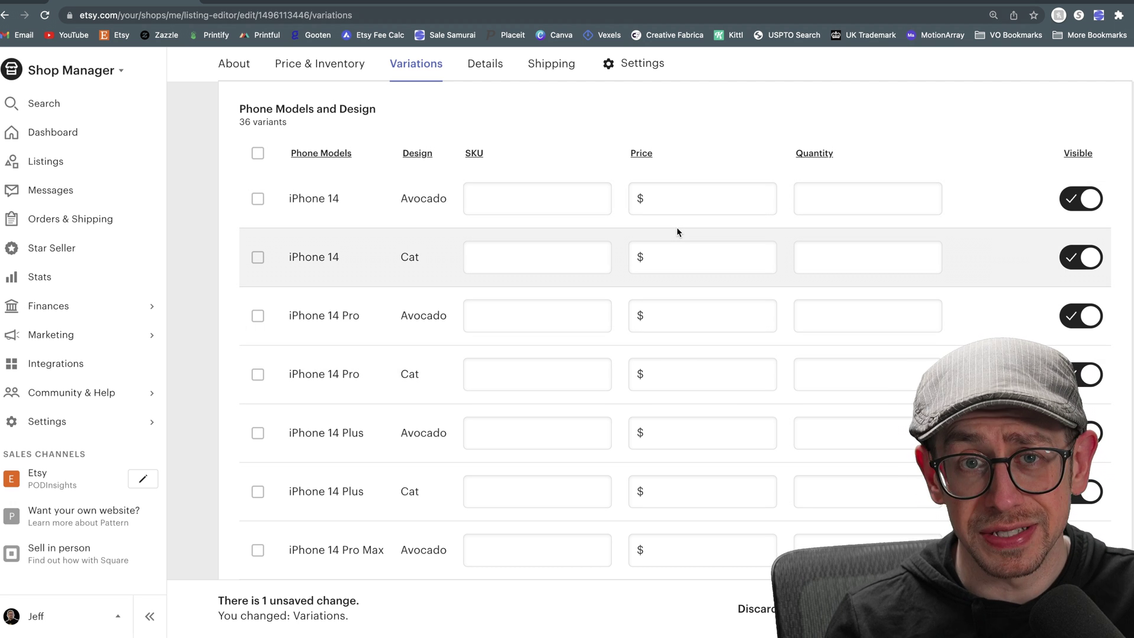
- Set the price of all 36 variants to $24.99
click(258, 153)
click(937, 126)
text(24.99)
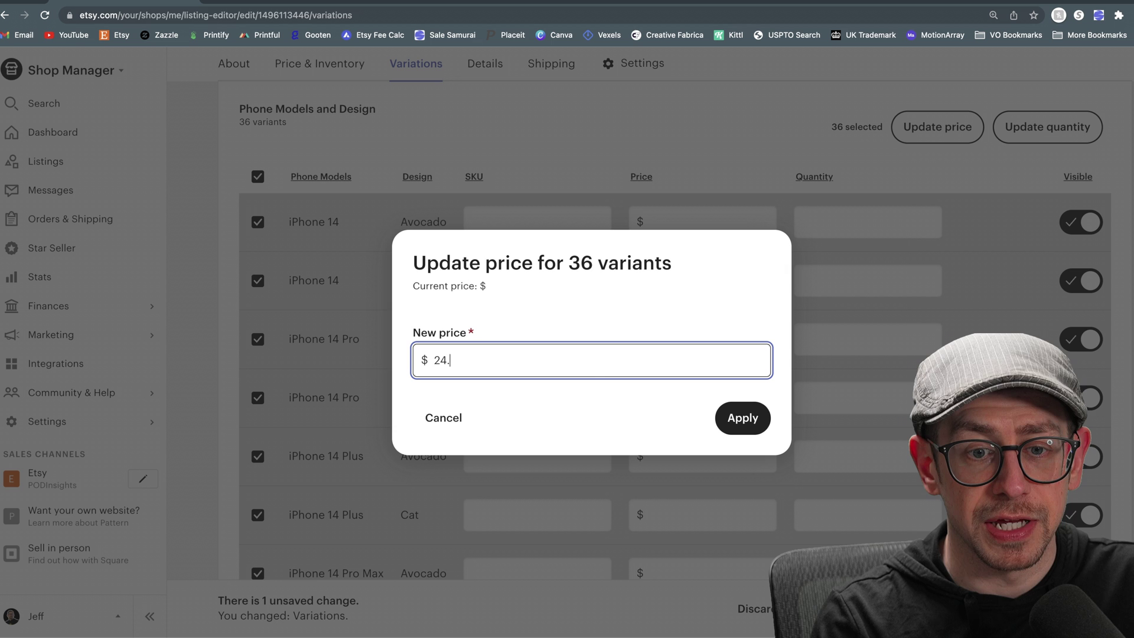
click(727, 414)
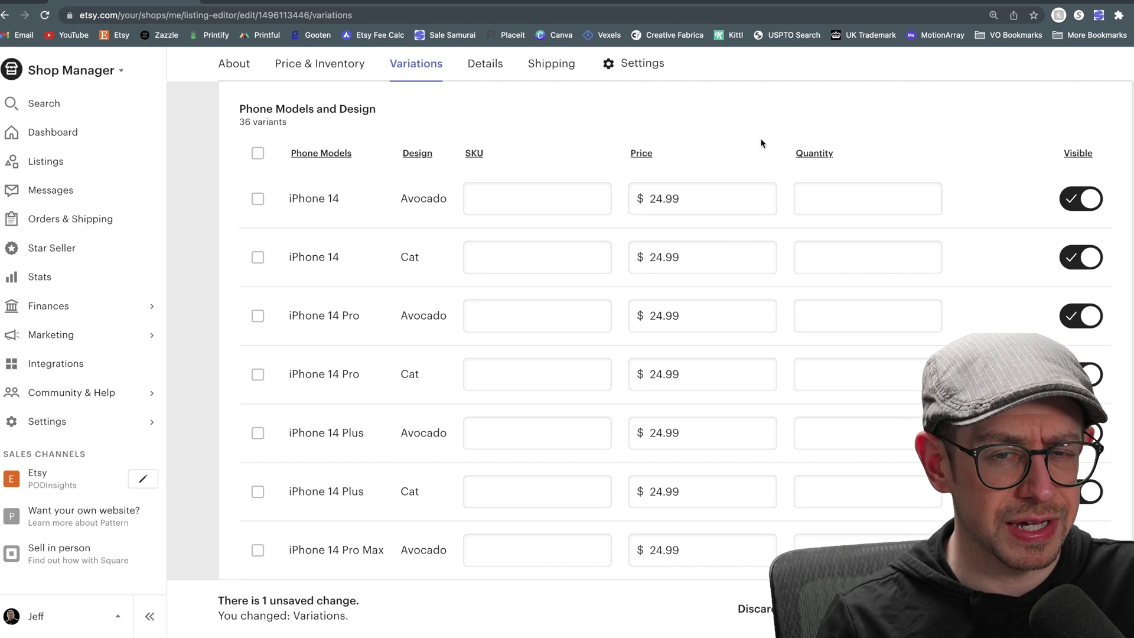
scroll(761, 142, up, 2)
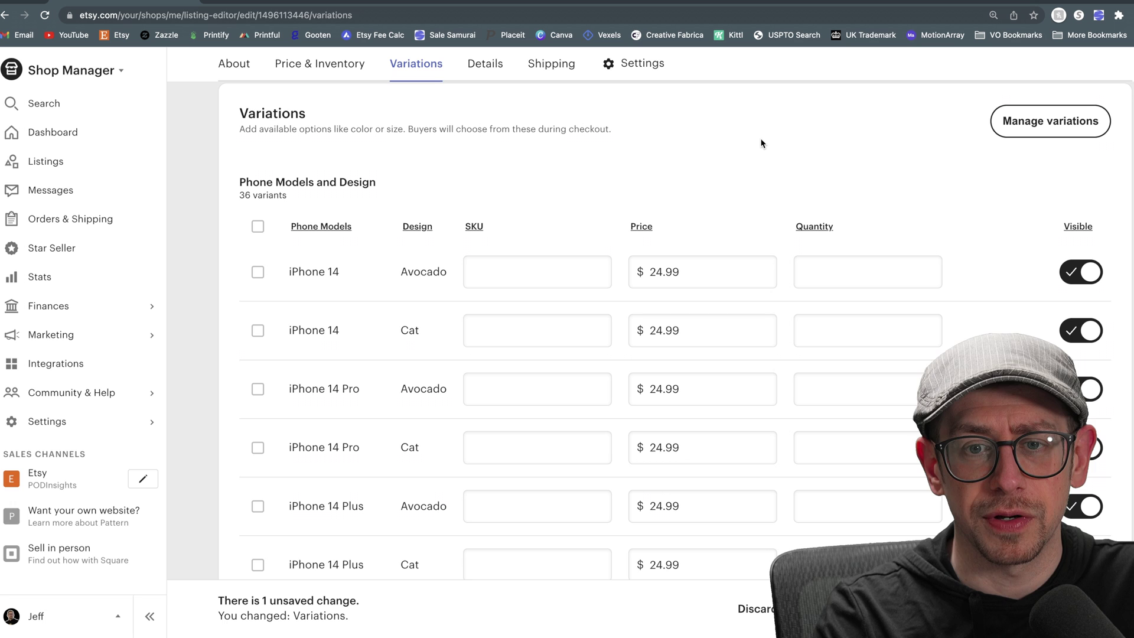
scroll(761, 143, down, 1)
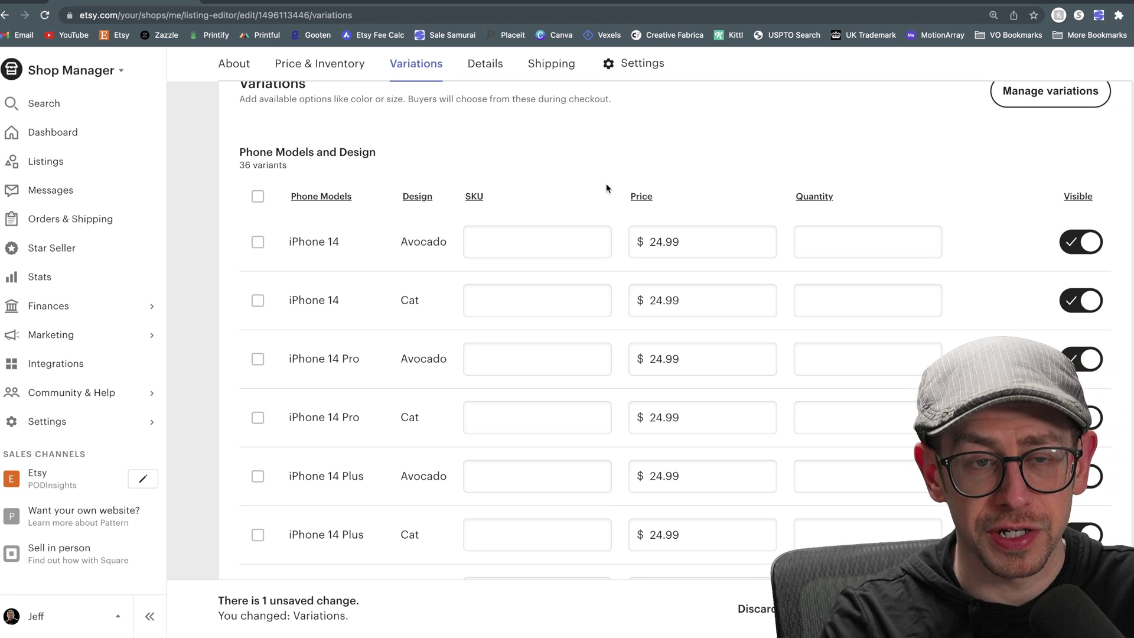
- Snap the Etsy browser window to the left half and scroll down to the Variations table
key(ctrl+alt+Left)
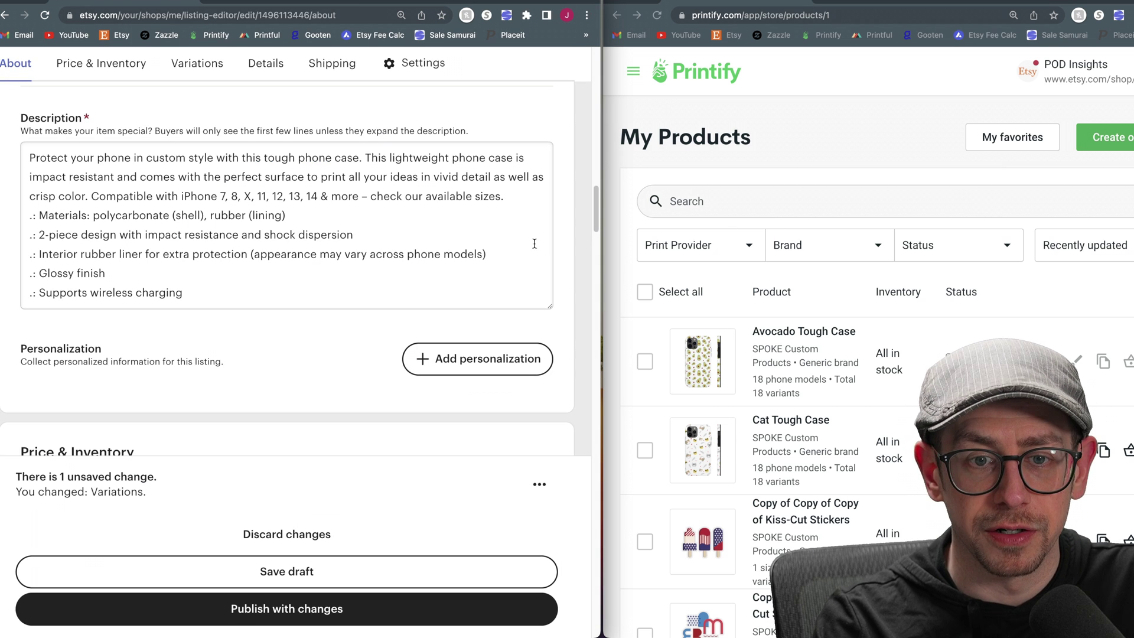
scroll(393, 252, down, 5)
scroll(393, 252, down, 4)
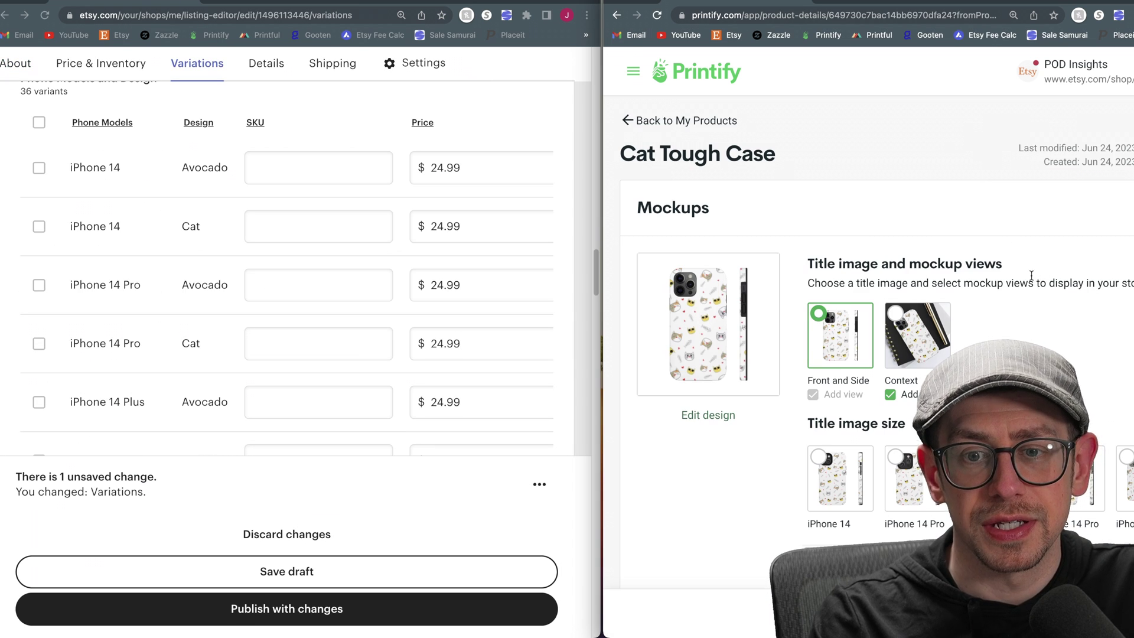
- Scroll to the Etsy Cat SKU fields and dismiss the suggested SKU list for iPhone 14
scroll(1031, 275, down, 10)
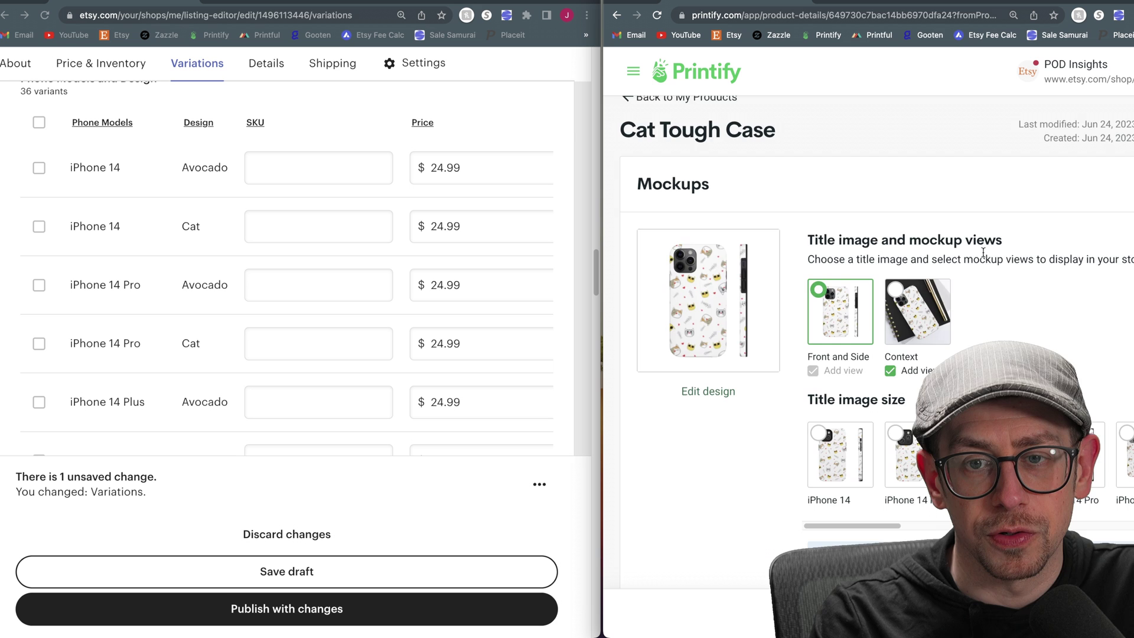
scroll(981, 258, down, 5)
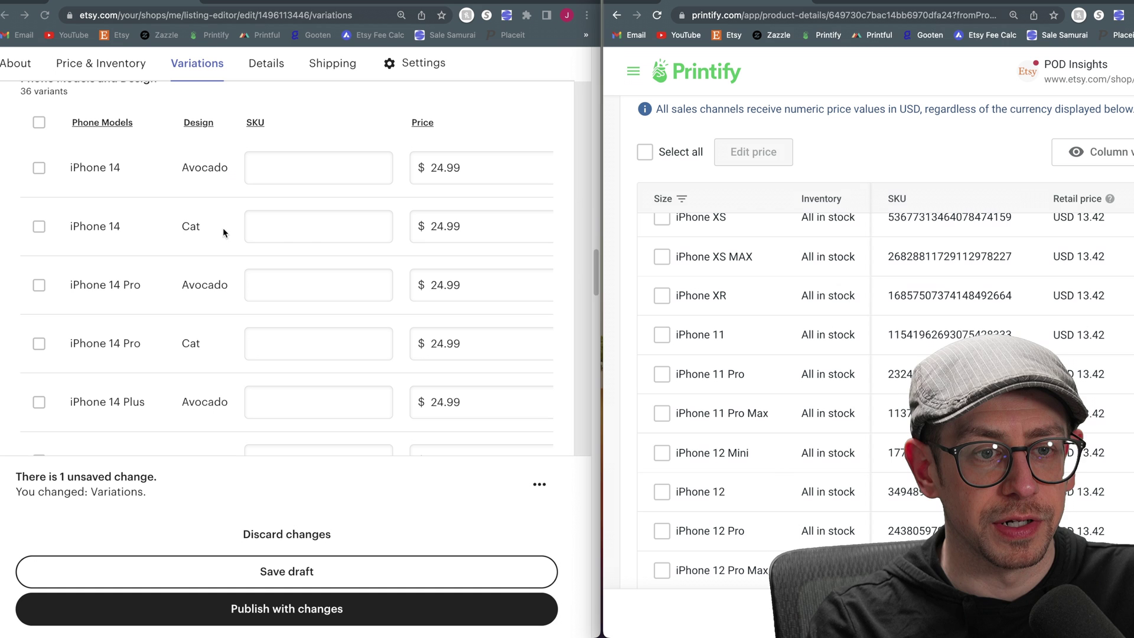
click(289, 232)
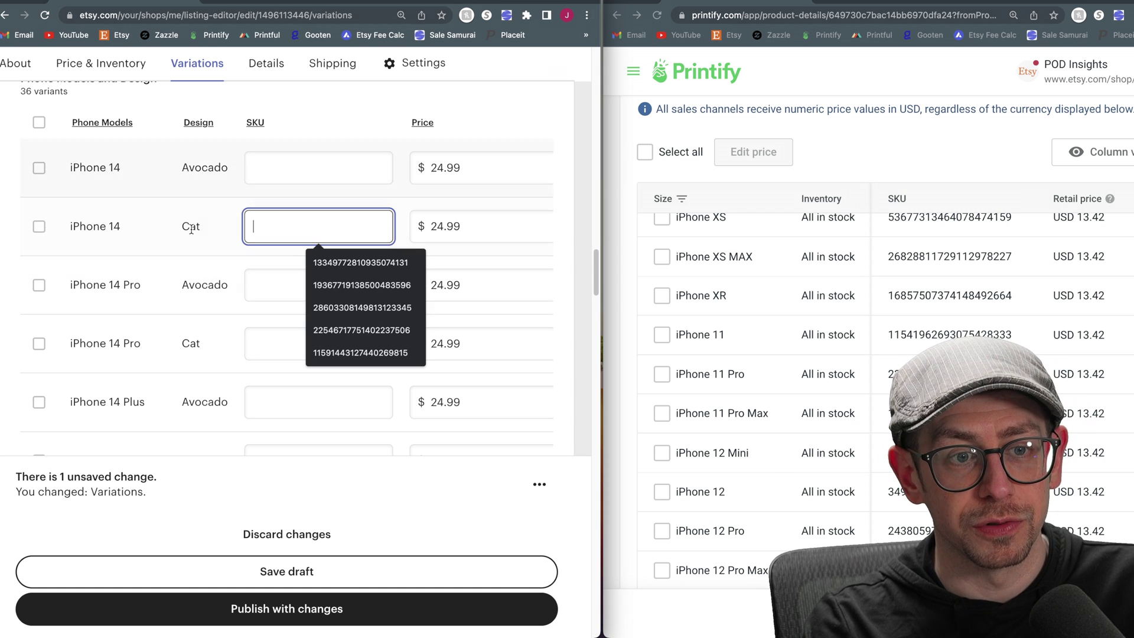
click(374, 116)
scroll(827, 272, up, 1)
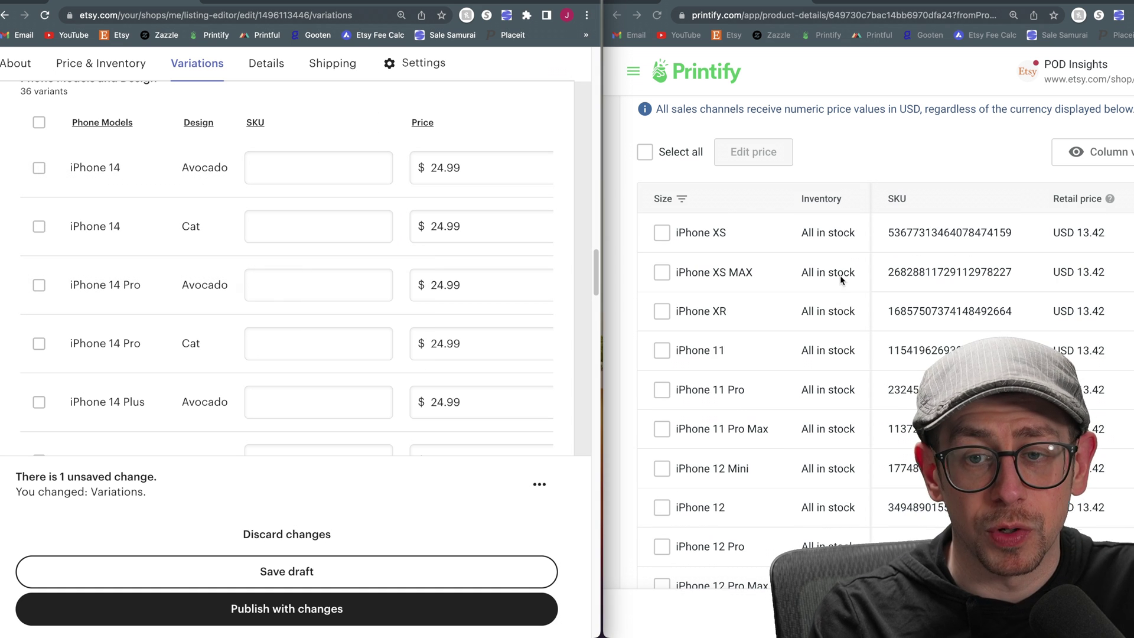
click(931, 235)
double_click(924, 271)
key(ctrl+c)
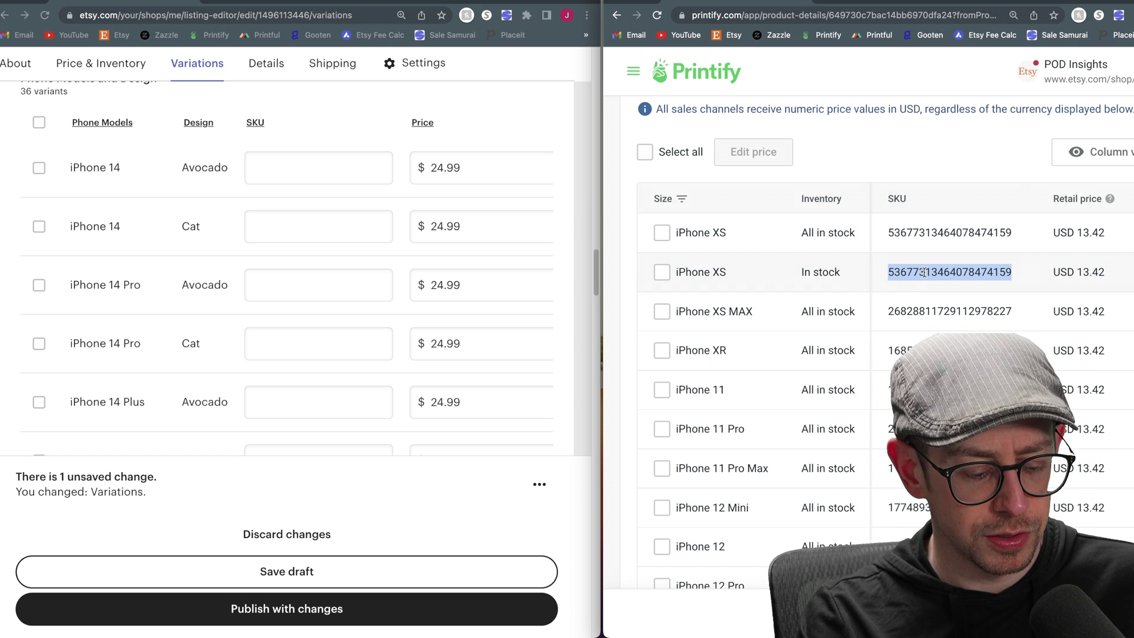
click(215, 259)
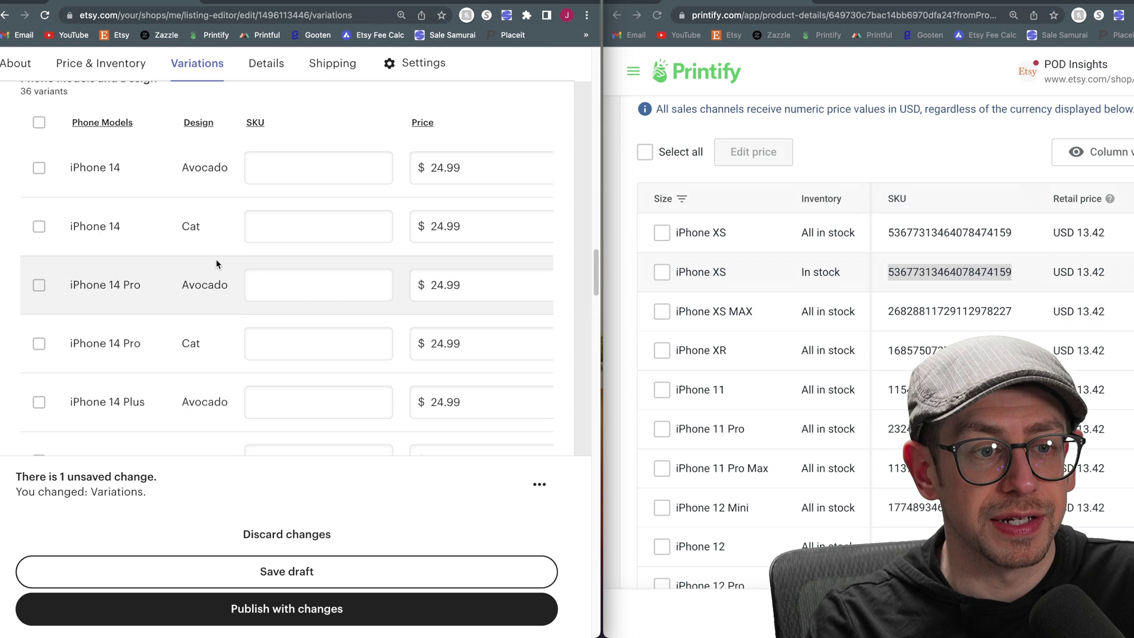
scroll(215, 259, down, 3)
scroll(217, 264, down, 15)
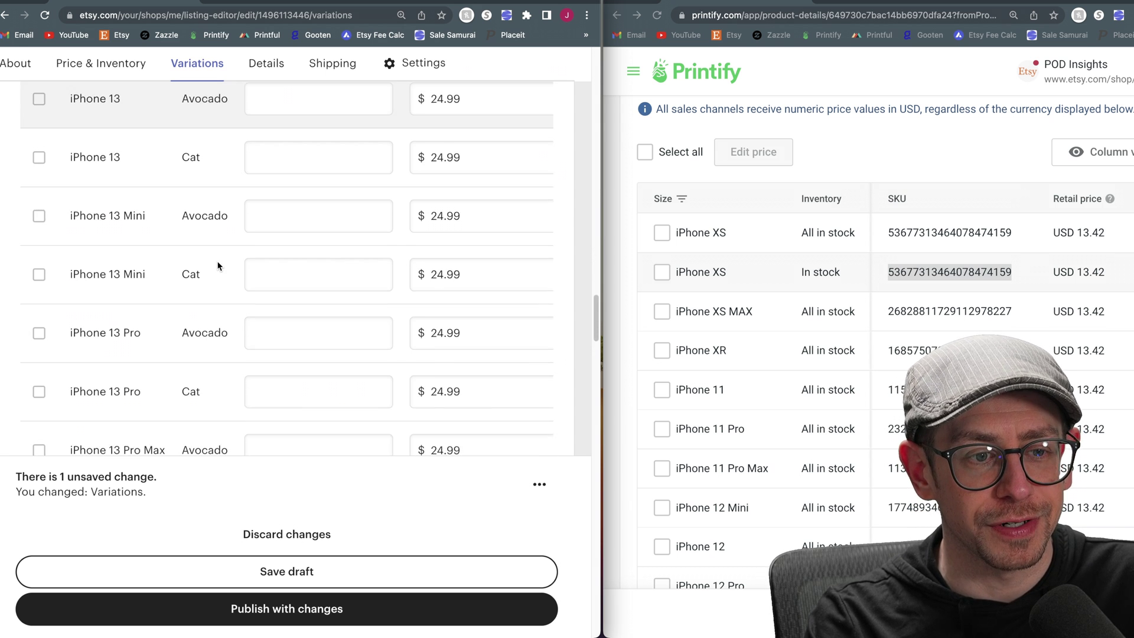
scroll(217, 266, down, 5)
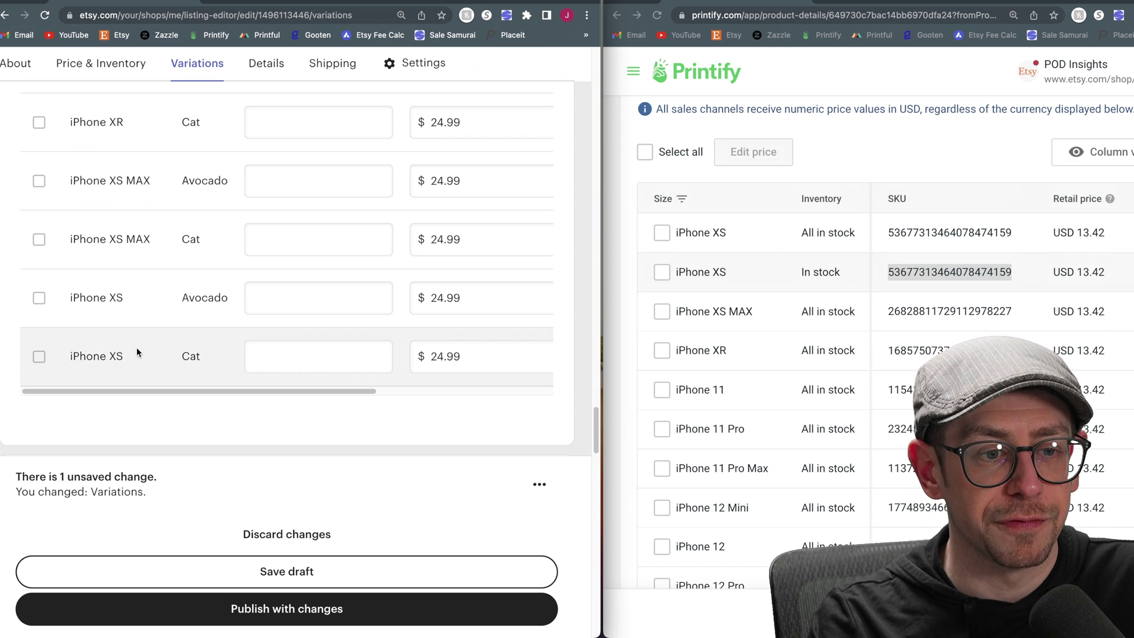
click(342, 354)
key(ctrl+v)
click(587, 398)
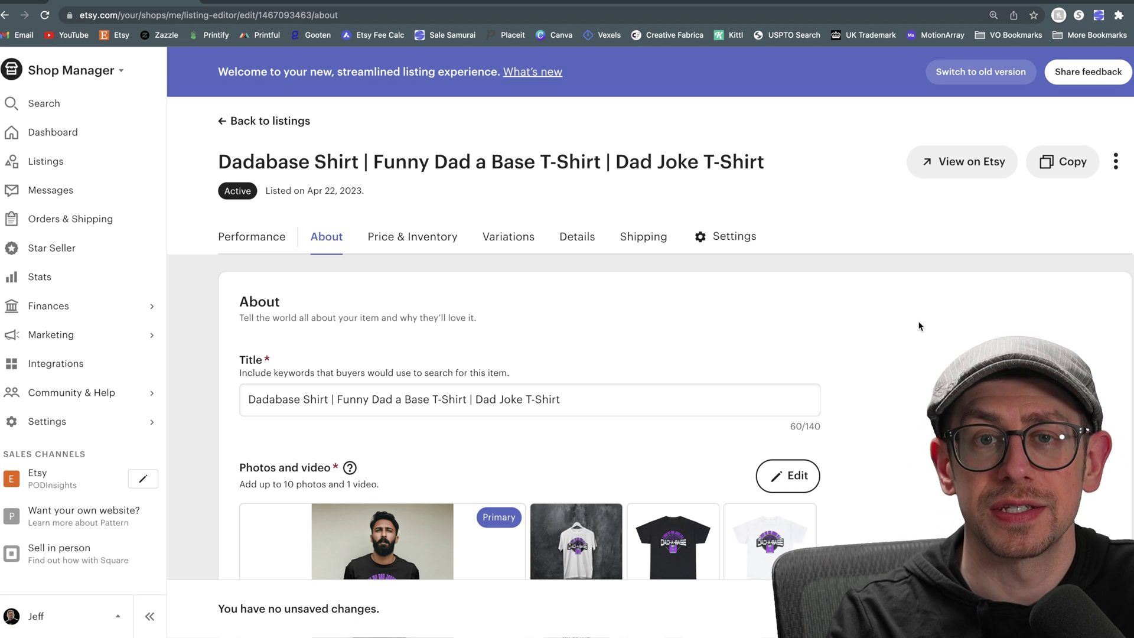
- Scroll past Photos and Thumbnail to the 24-variant Colors and Sizes table, priced $22.99–$29.99 with quantity 999
scroll(919, 330, down, 3)
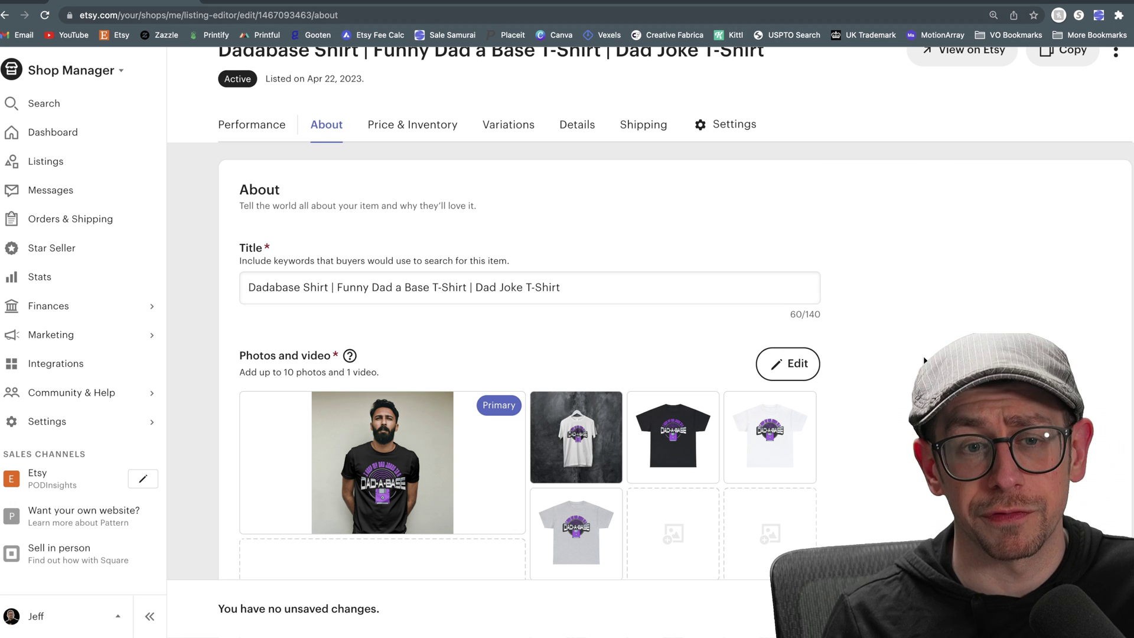
scroll(923, 355, down, 2)
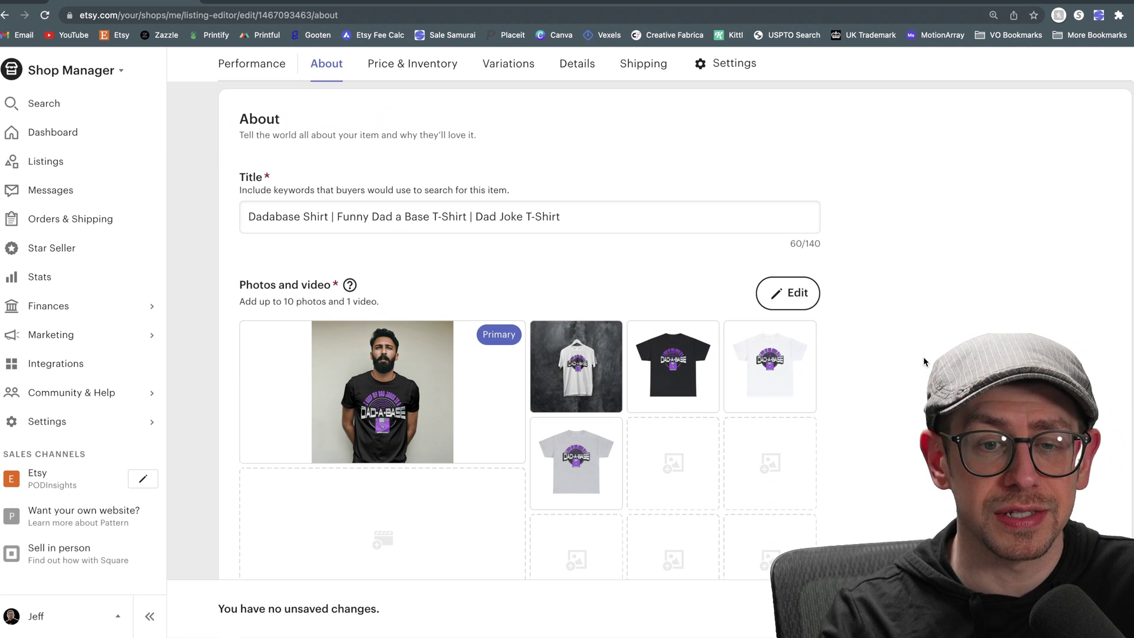
scroll(923, 356, down, 5)
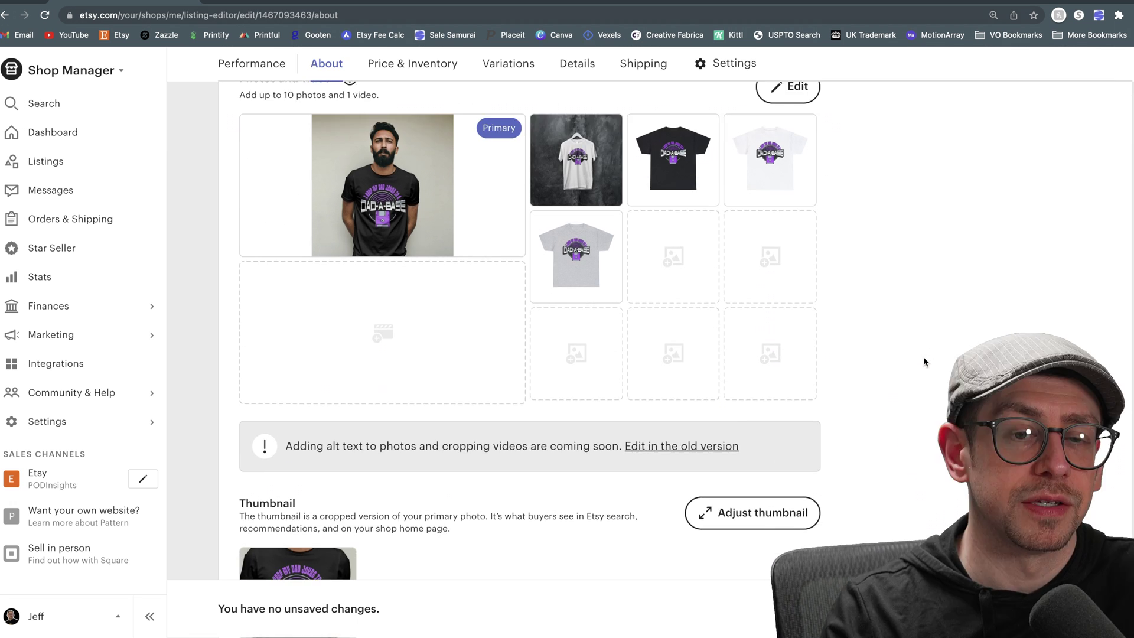
scroll(923, 356, down, 2)
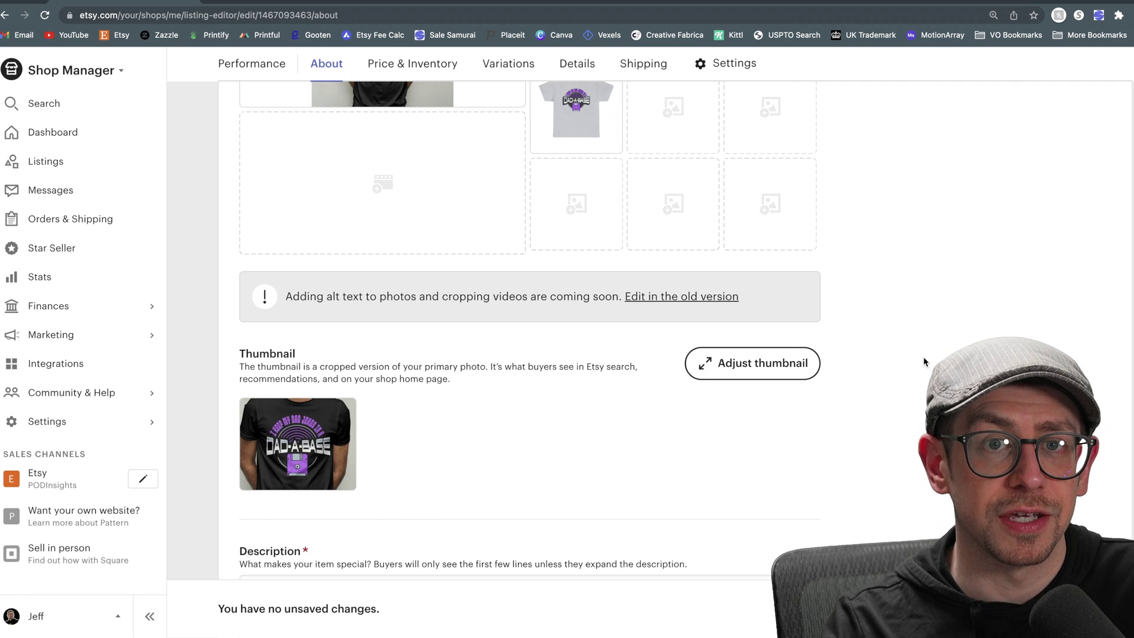
scroll(923, 356, up, 15)
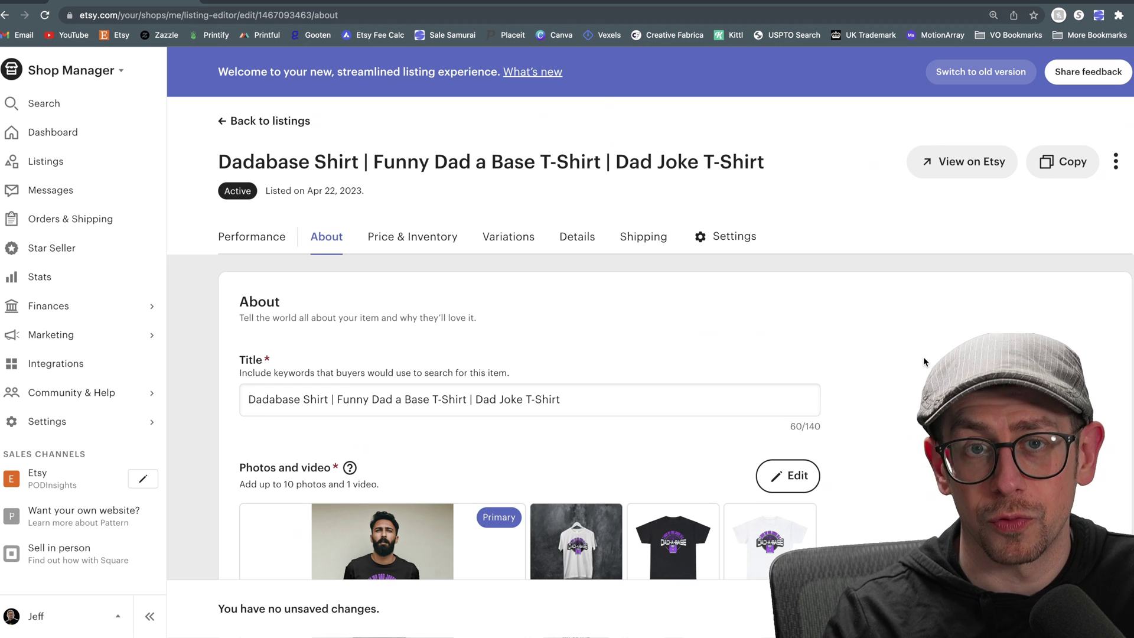
scroll(923, 356, down, 7)
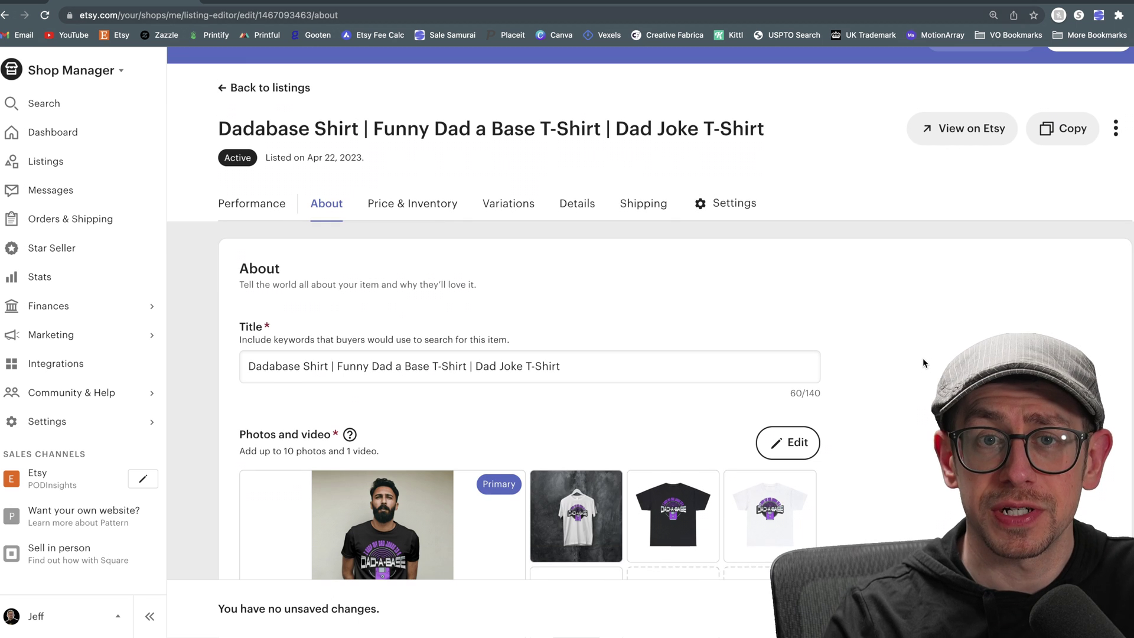
scroll(922, 358, up, 1)
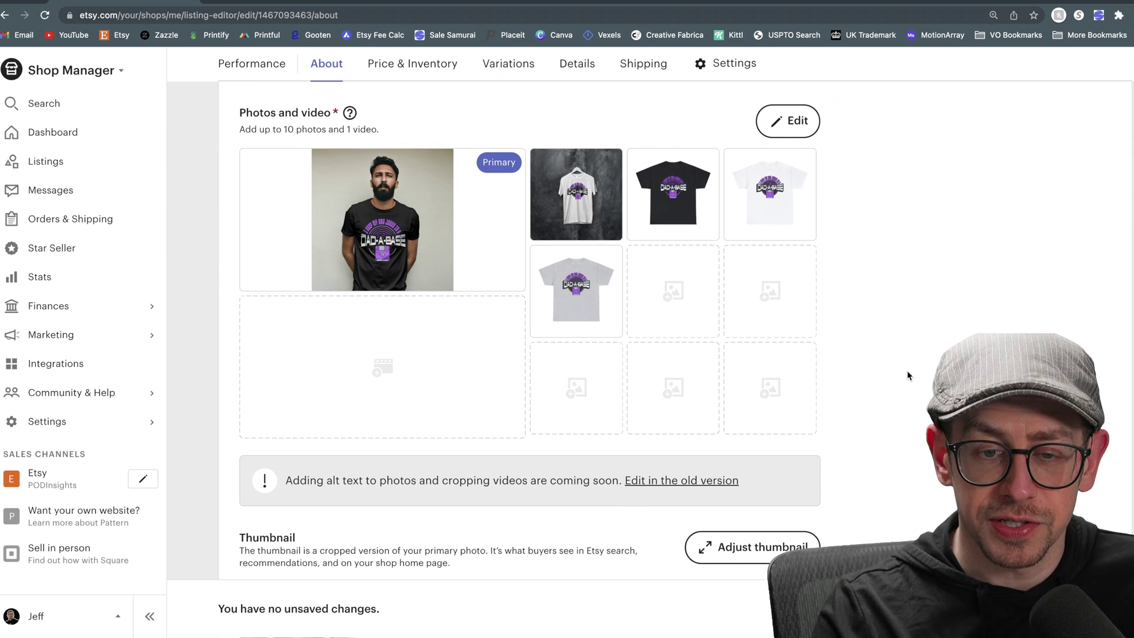
scroll(906, 374, down, 10)
scroll(863, 226, down, 2)
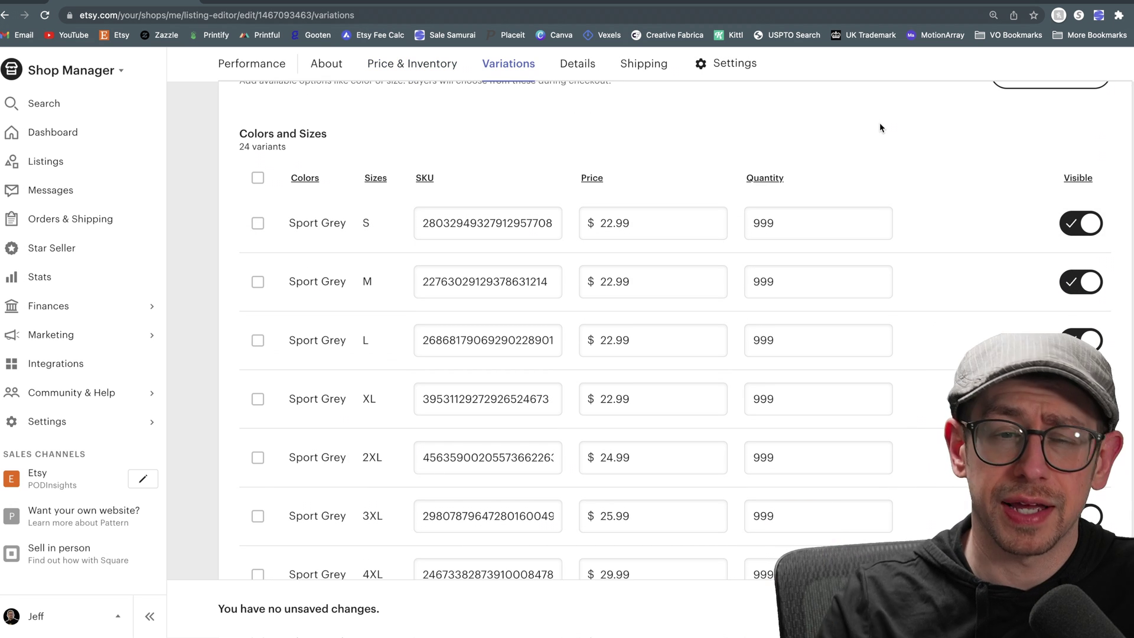
- Open Manage variations to review Colors (Sport Grey, White, Black) and the 8 Sizes
scroll(880, 122, up, 2)
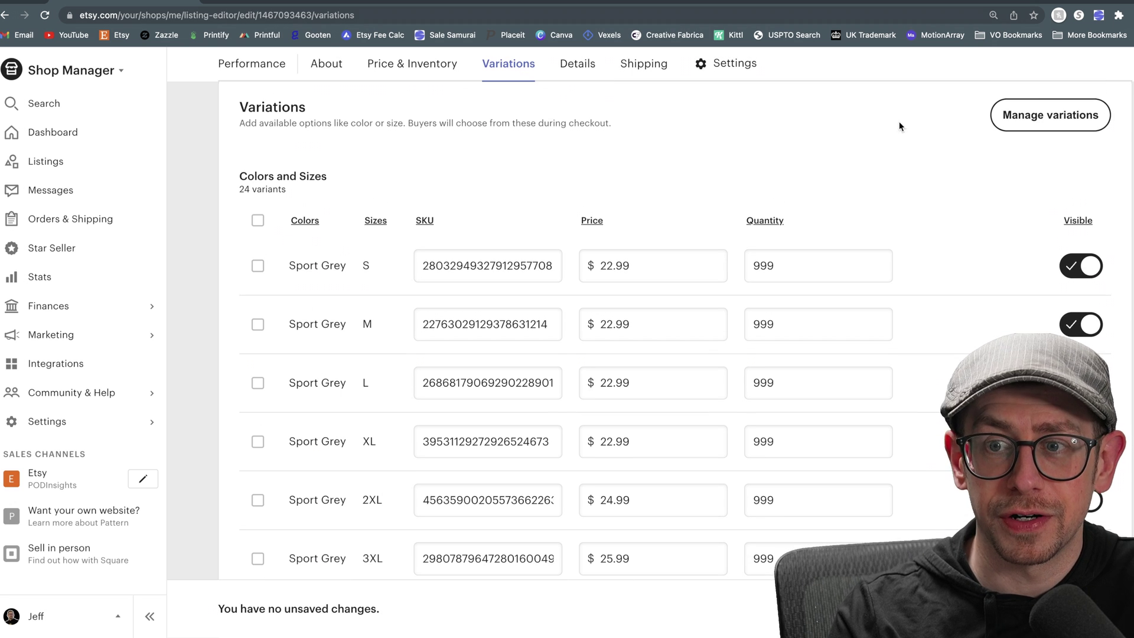
click(1038, 113)
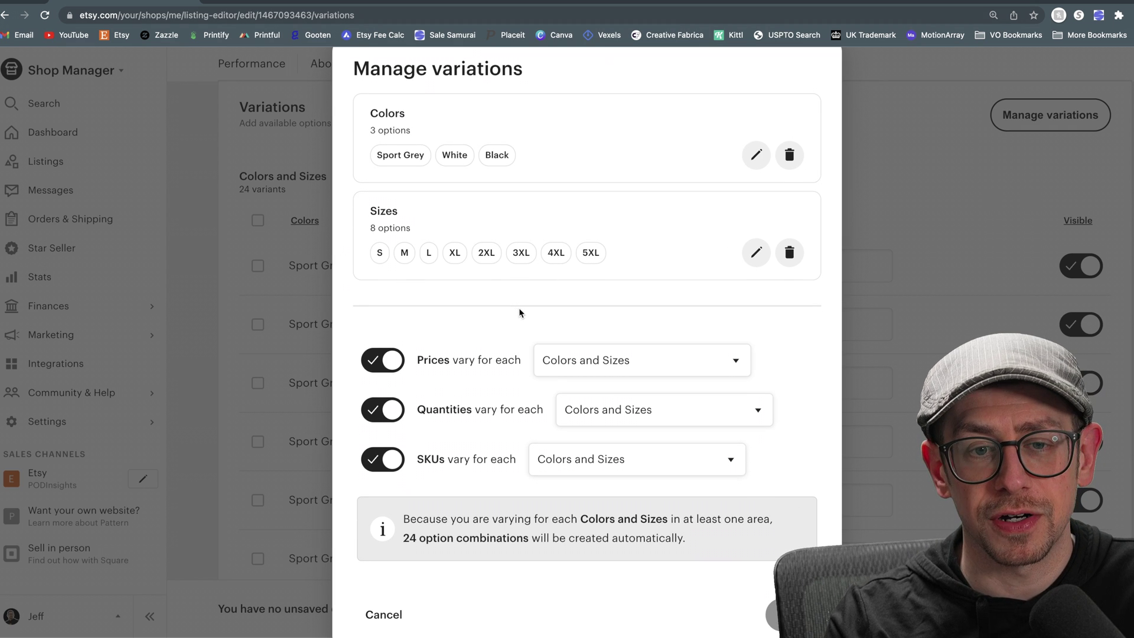
scroll(520, 313, down, 2)
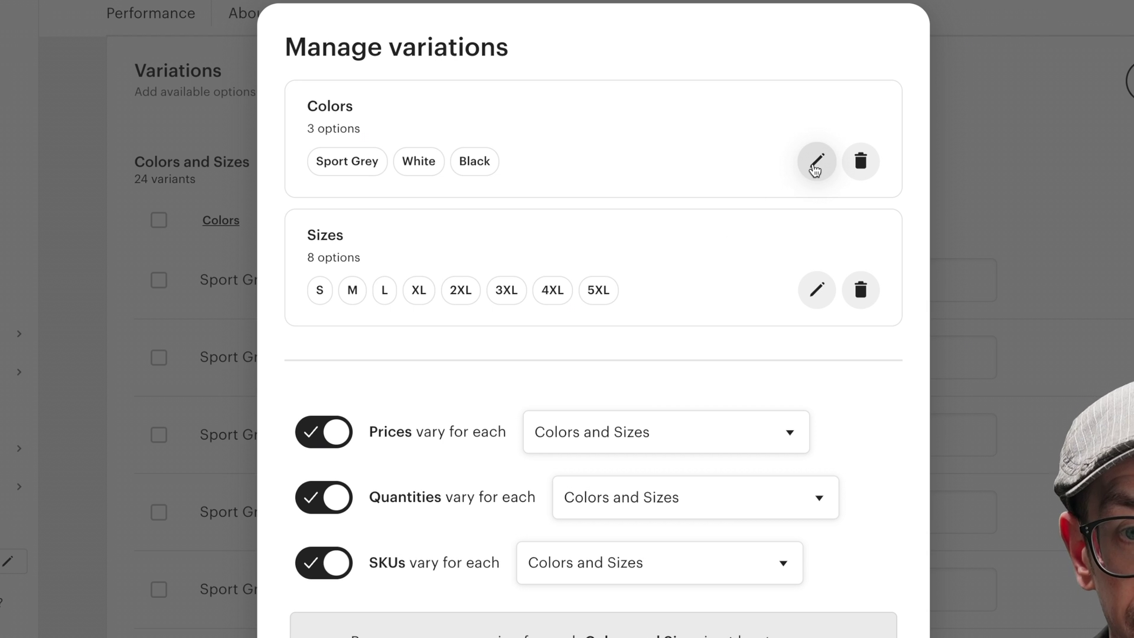
- Edit the Colors variation and delete its Sport Grey, White and Black options
click(815, 169)
scroll(424, 341, down, 2)
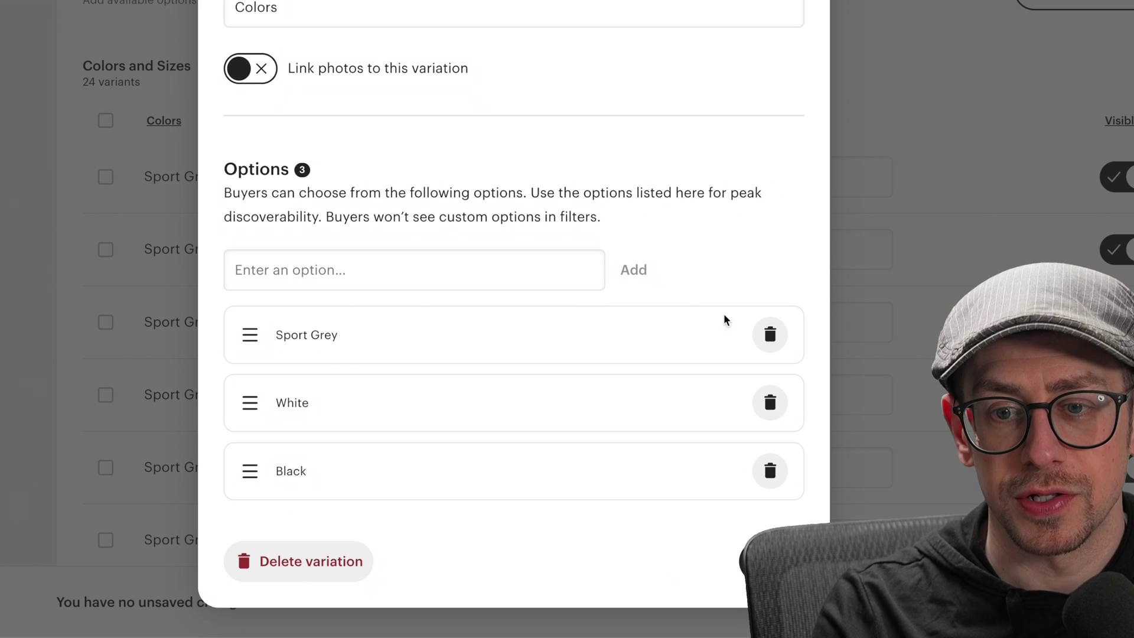
click(770, 335)
click(773, 396)
click(776, 437)
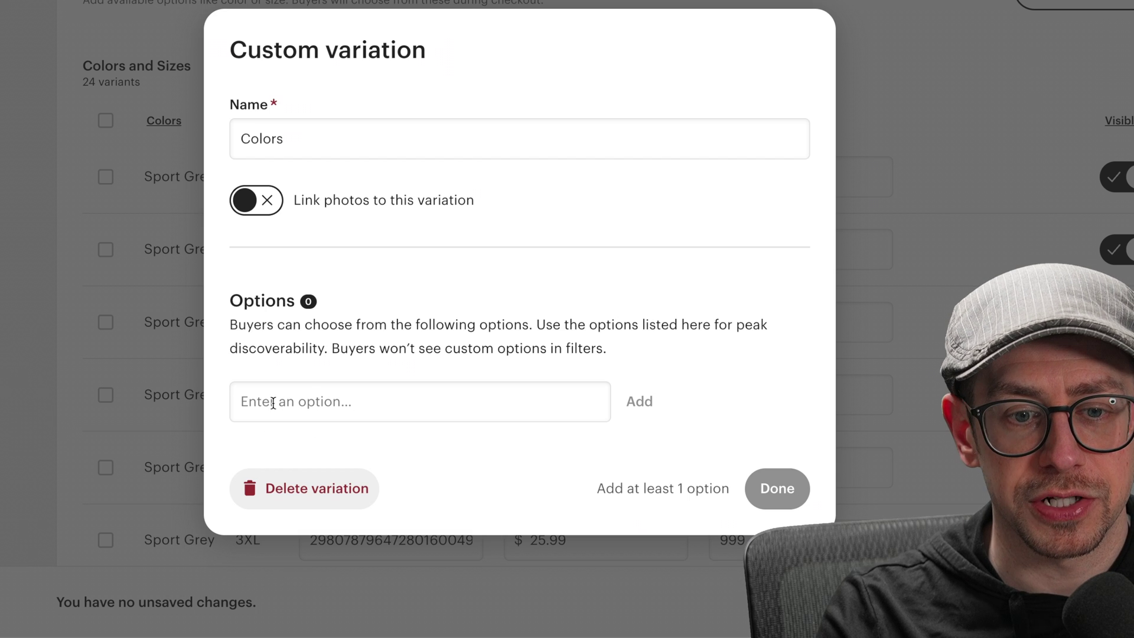
- Rename the variation to 'Color & Design' and move to the option entry field
double_click(346, 138)
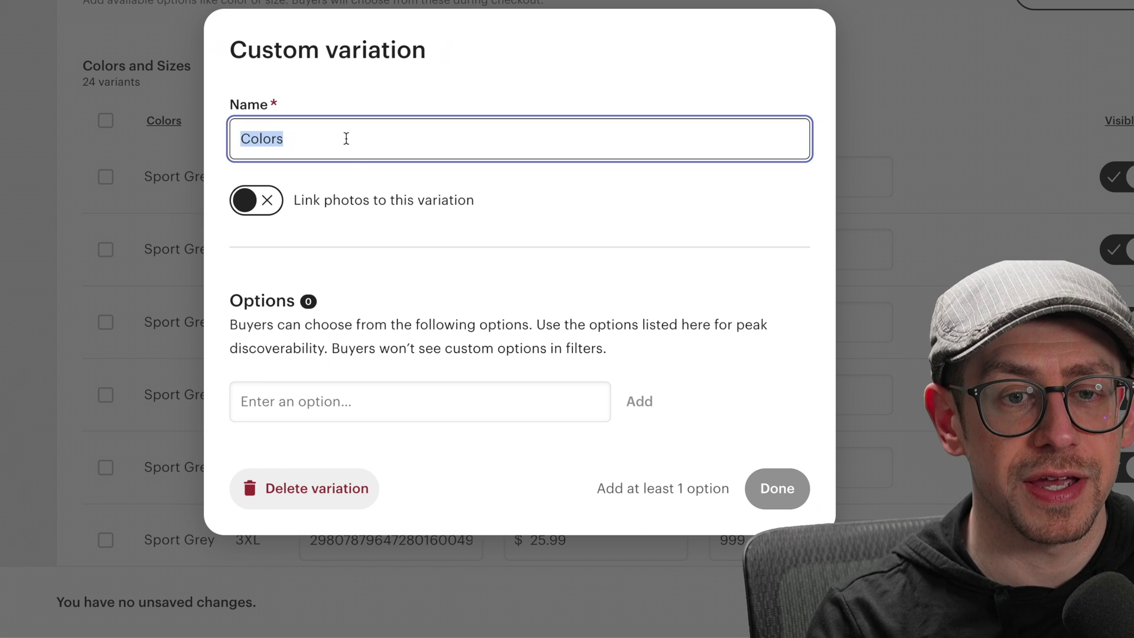
text(Color & Desig)
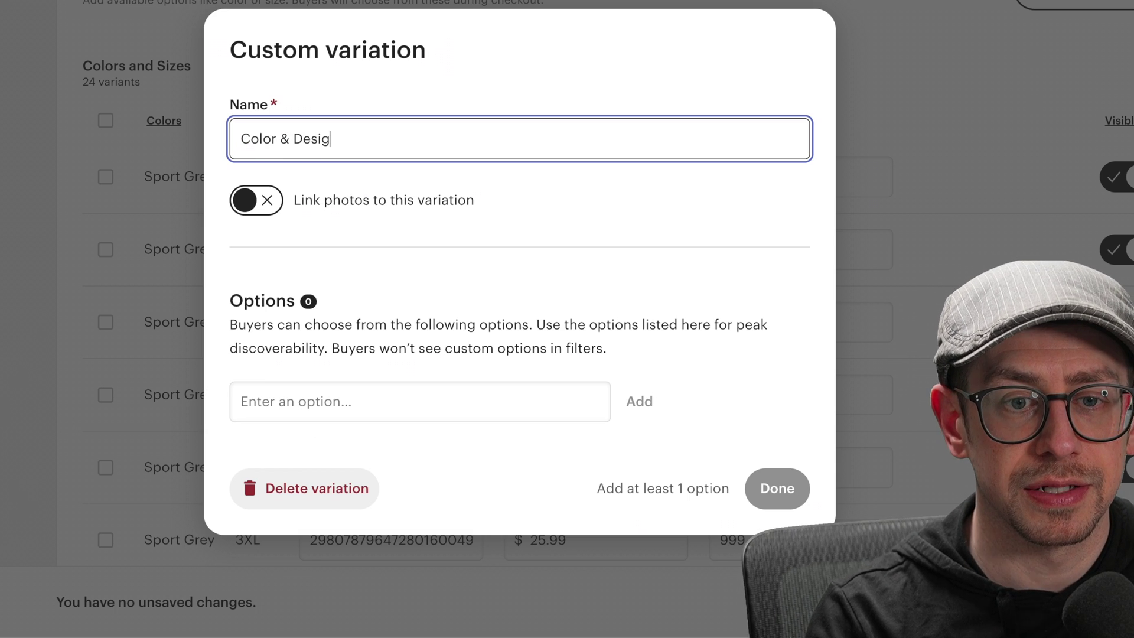
text(n)
click(590, 298)
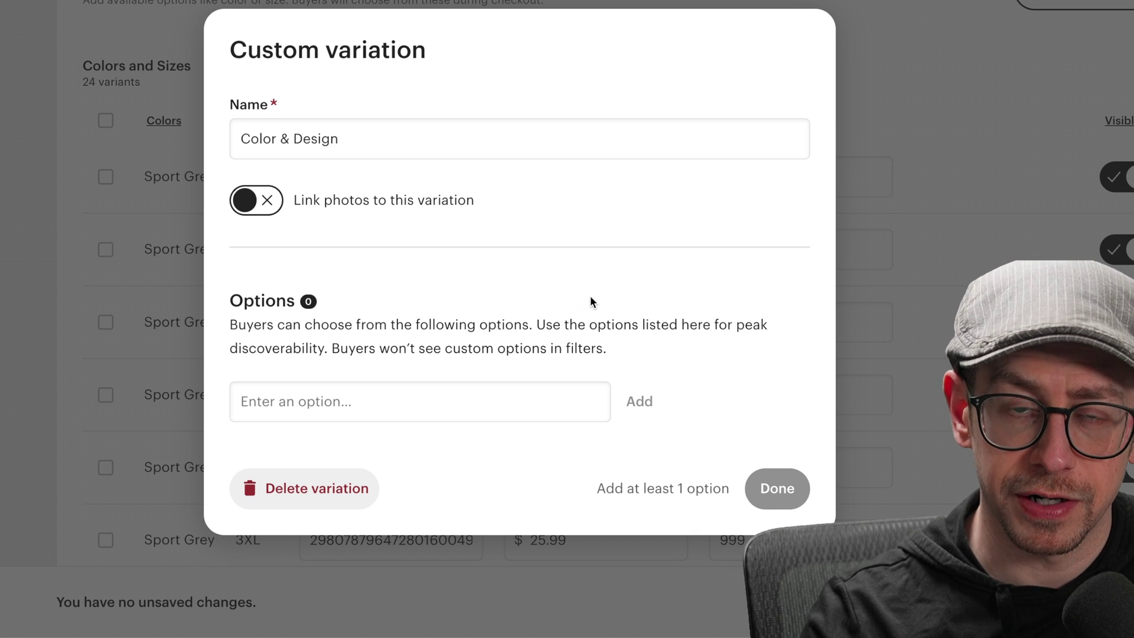
key(Tab)
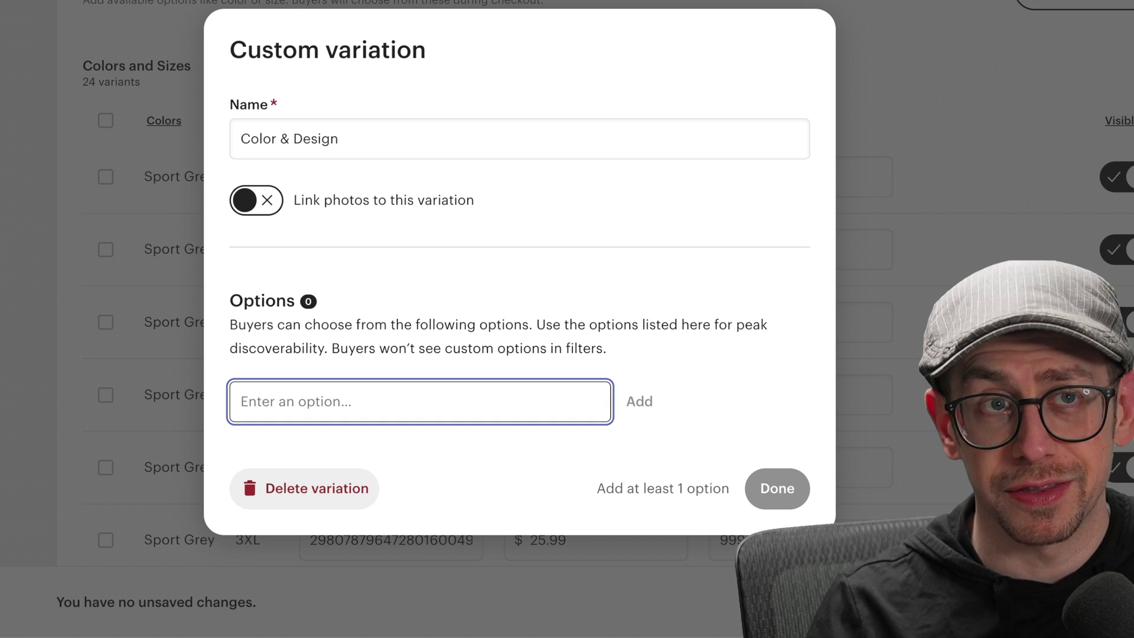
- Add Sport Grey-Design A, Sport Grey-Design B, Black-Design A and Black-Design B as Color & Design options
text(Sport Grey)
text(-Desi)
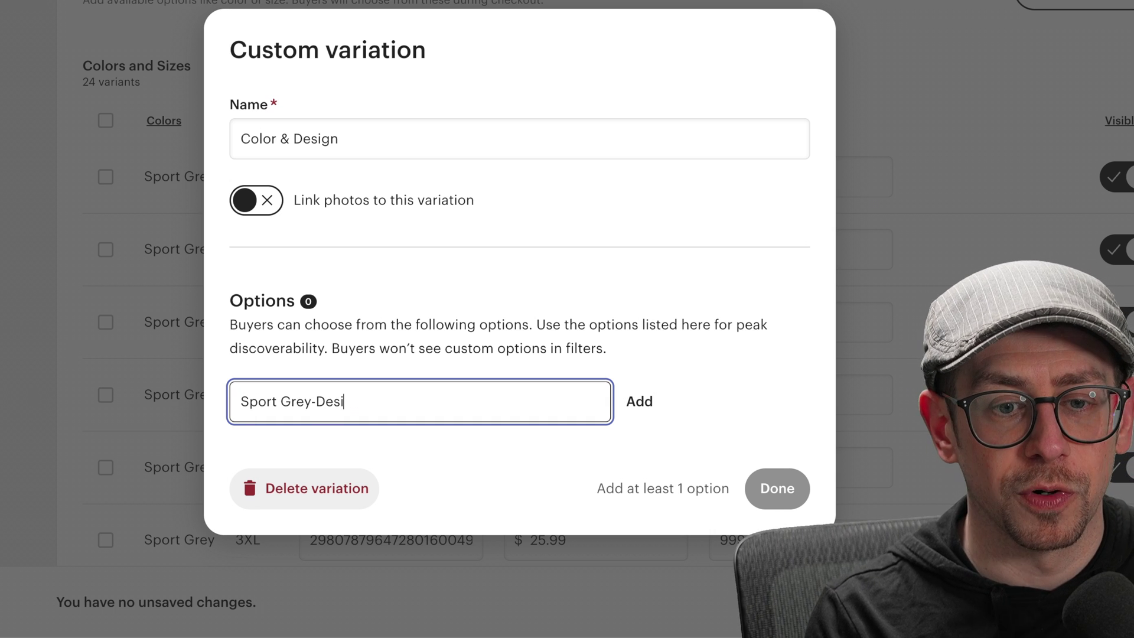
text(gn A)
key(Return)
text(Sport Grey-Design B)
key(Return)
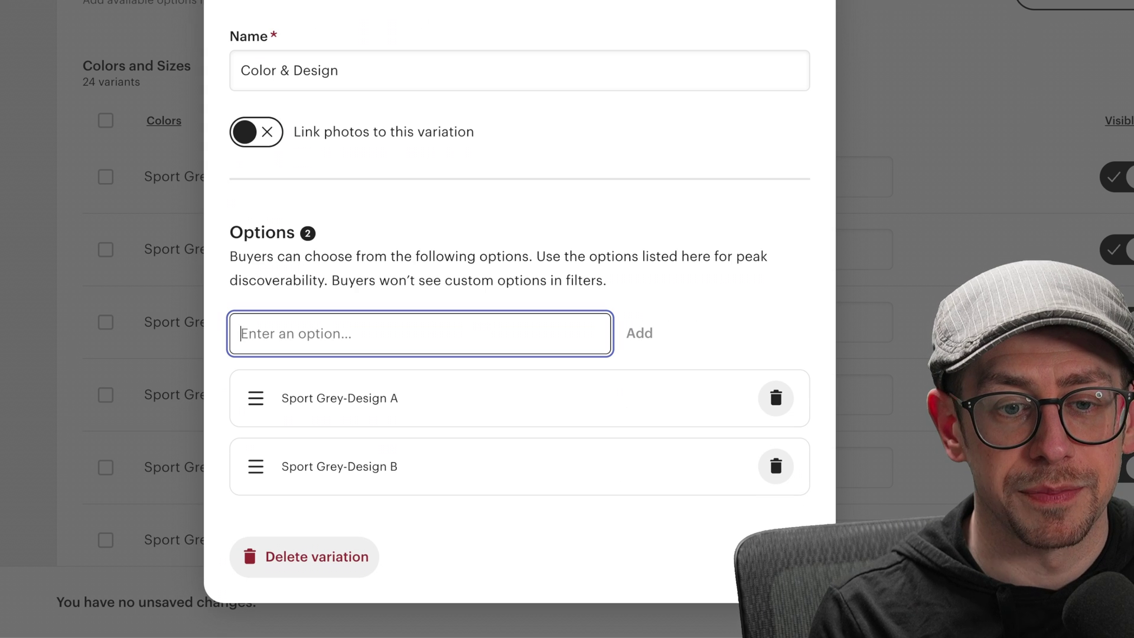
text(Black-Design)
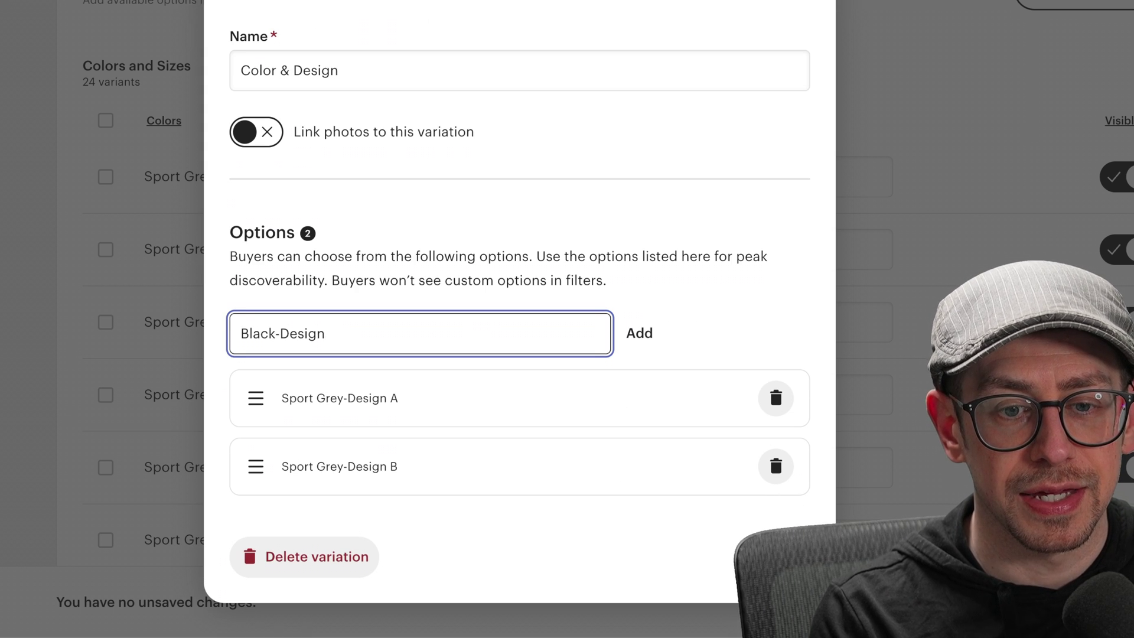
text(A A)
key(Return)
text(Black-Design B)
key(Return)
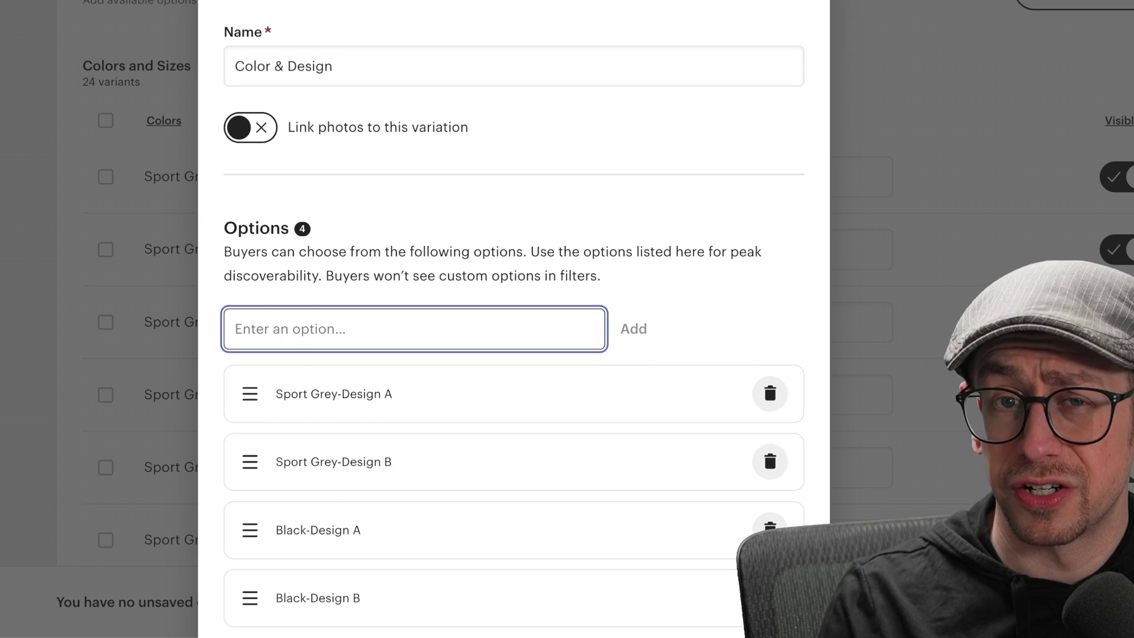
scroll(716, 271, down, 2)
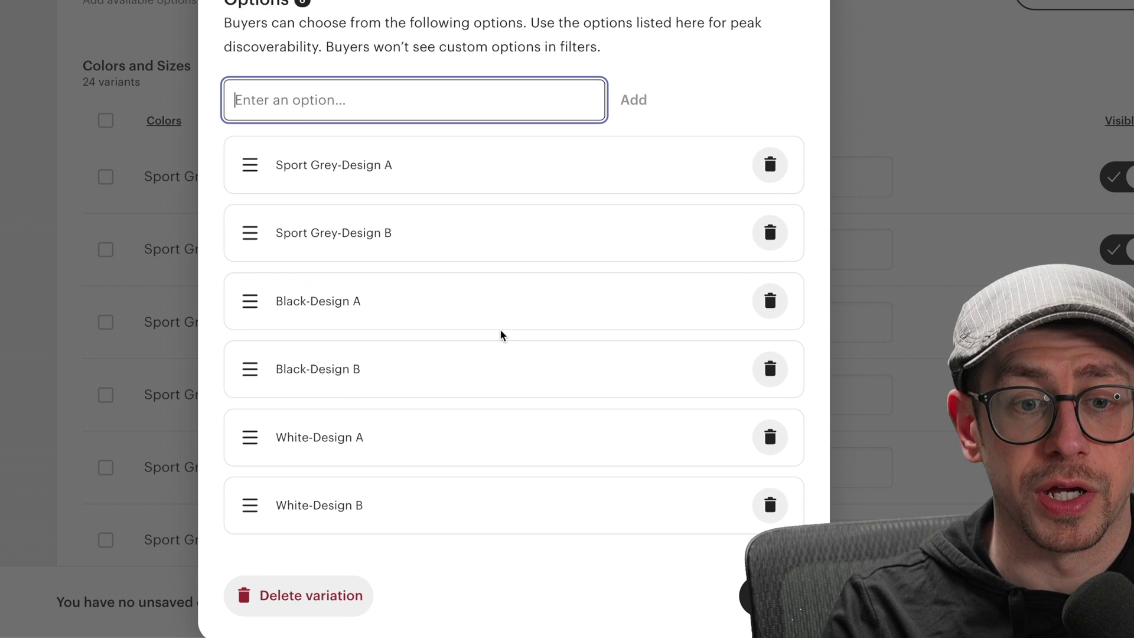
scroll(499, 331, down, 1)
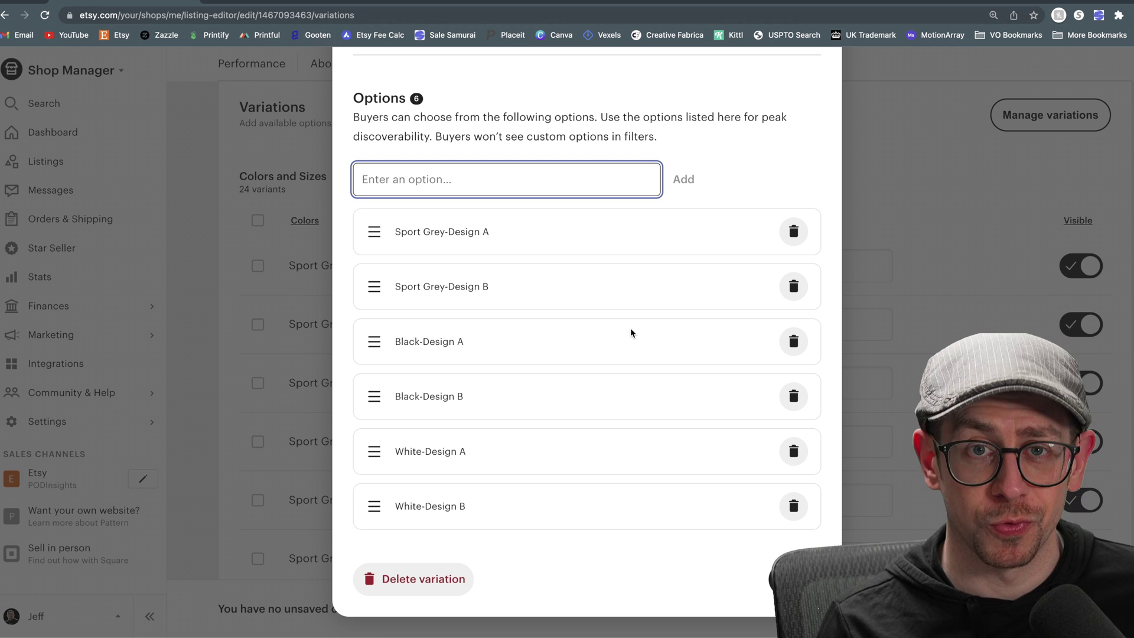
- Finish the options, keep prices varying by Color & Design and Sizes, and apply the variations
click(791, 579)
scroll(774, 481, up, 1)
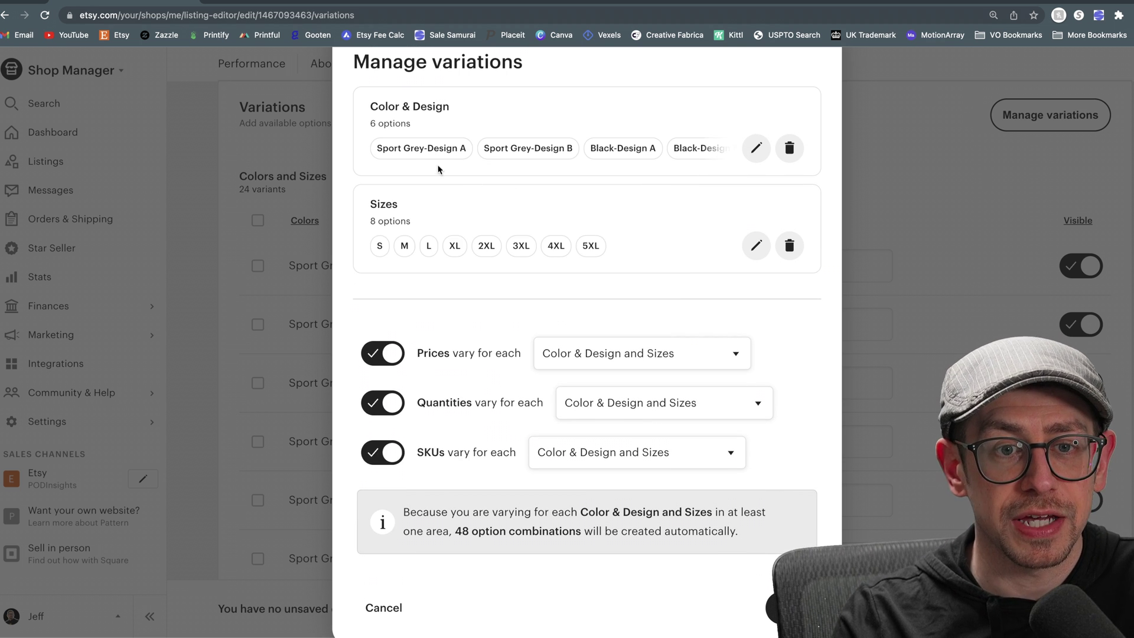
scroll(772, 309, down, 1)
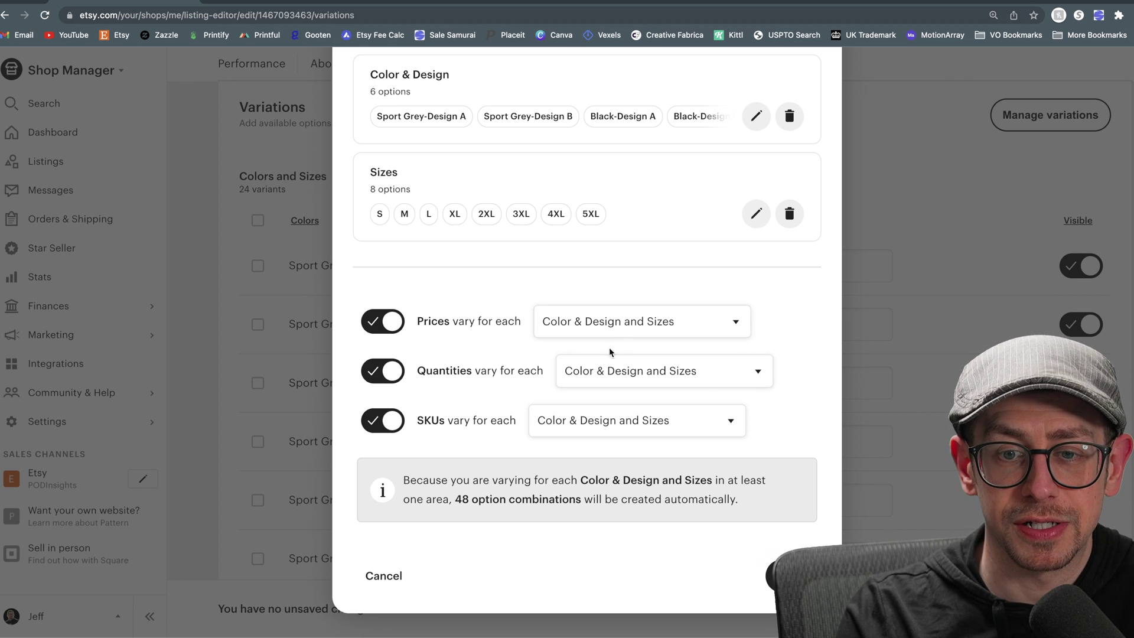
click(709, 335)
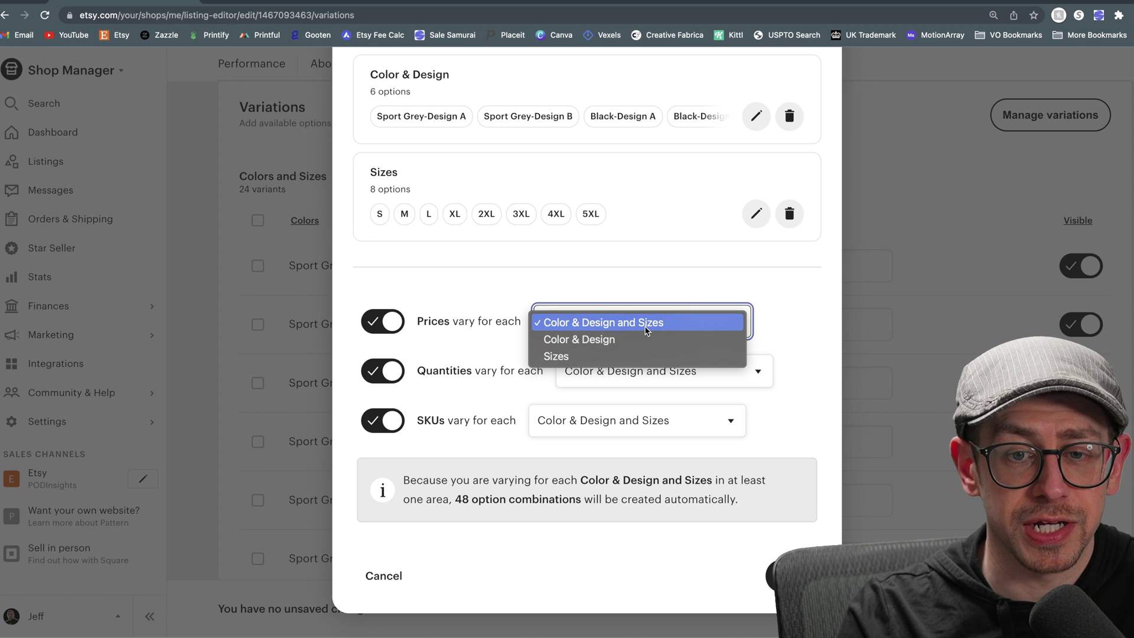
click(648, 330)
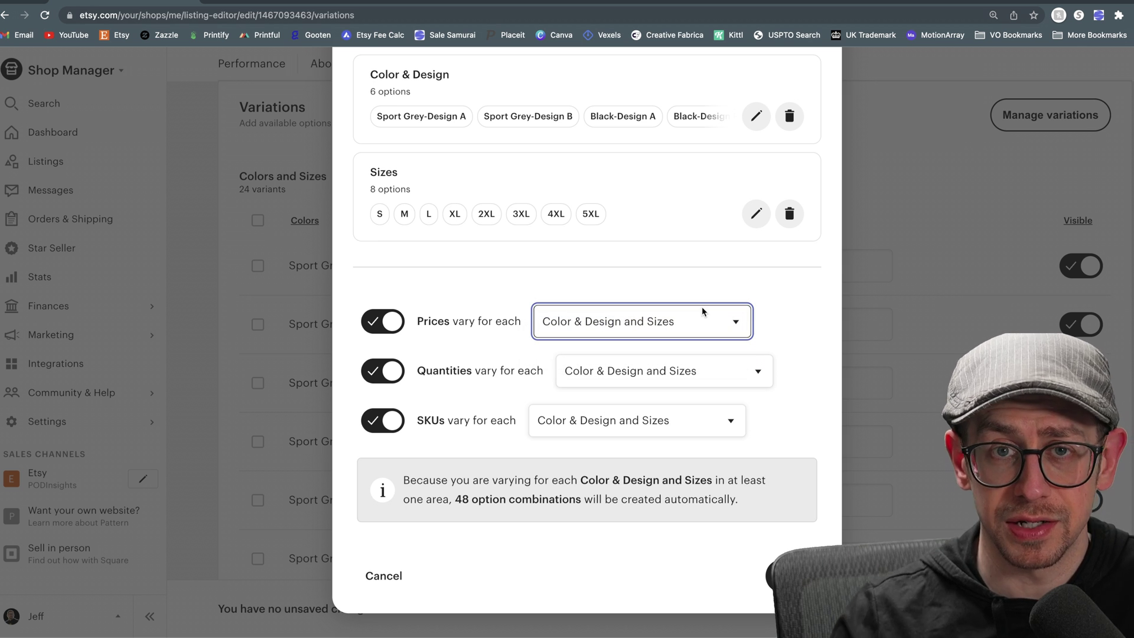
click(804, 576)
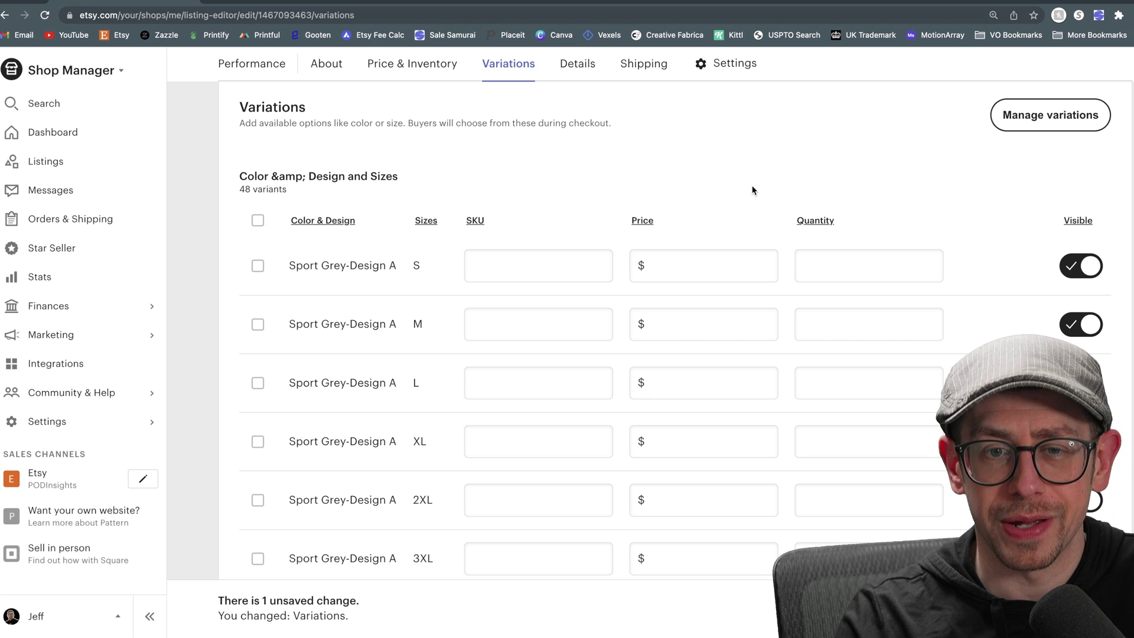
- Scroll through the 48 empty Color & Design and Sizes variant rows
scroll(752, 190, down, 2)
scroll(752, 191, up, 3)
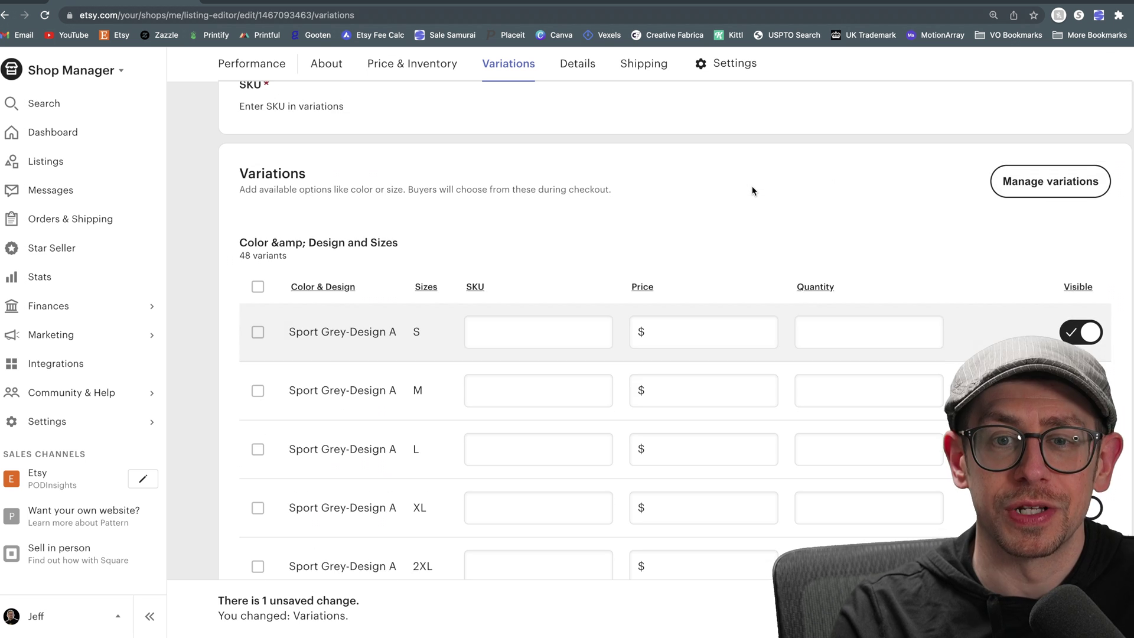
scroll(752, 190, down, 2)
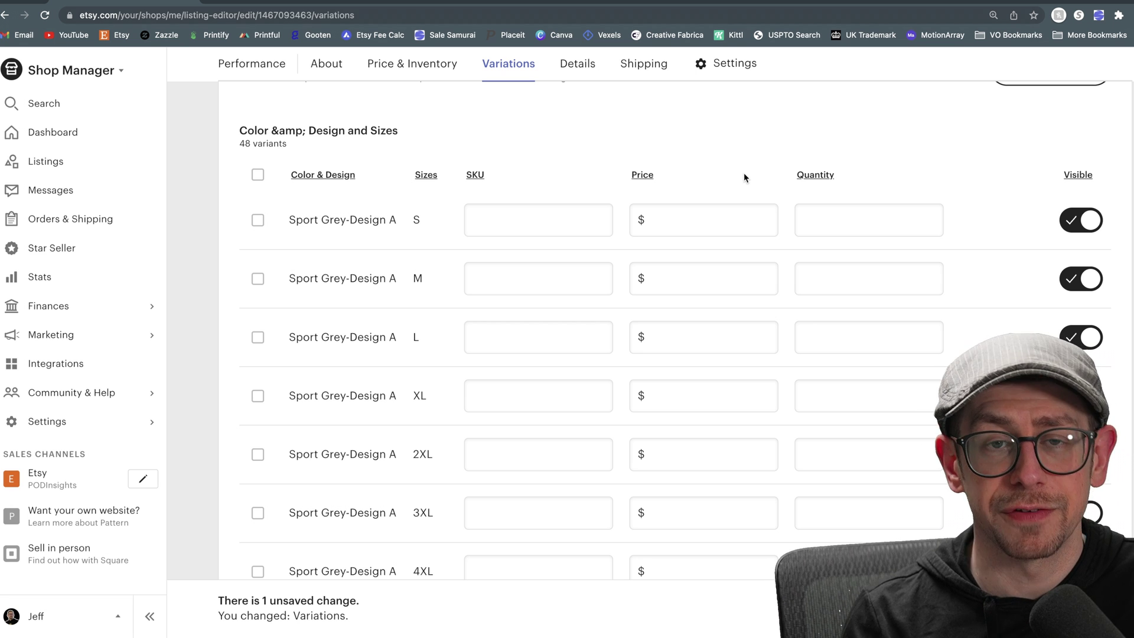
scroll(744, 177, down, 1)
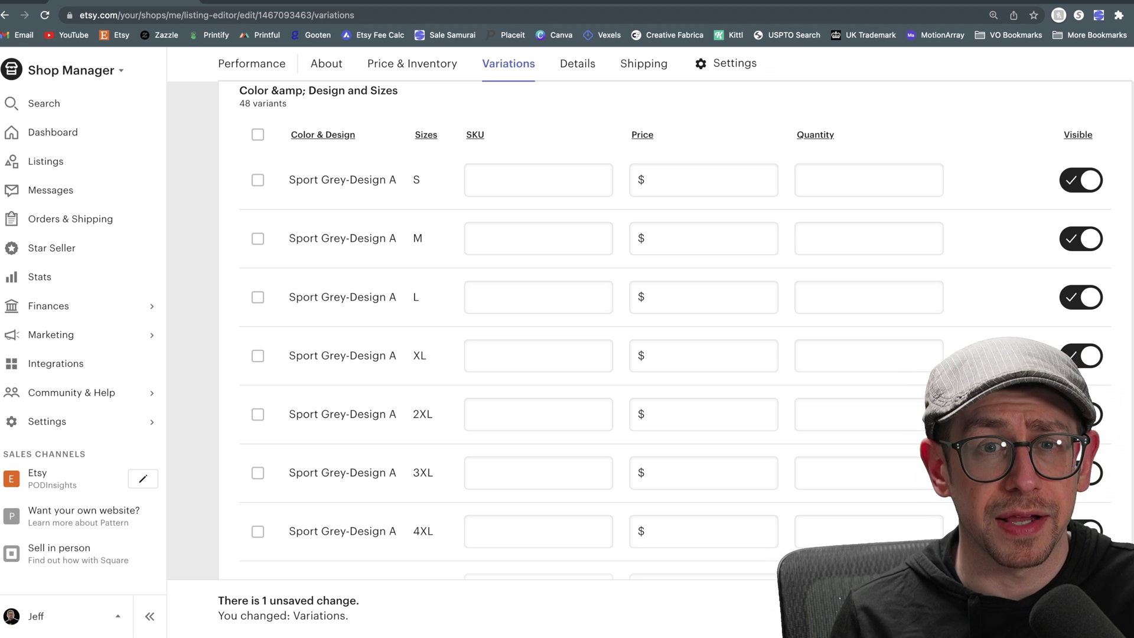
scroll(673, 331, down, 2)
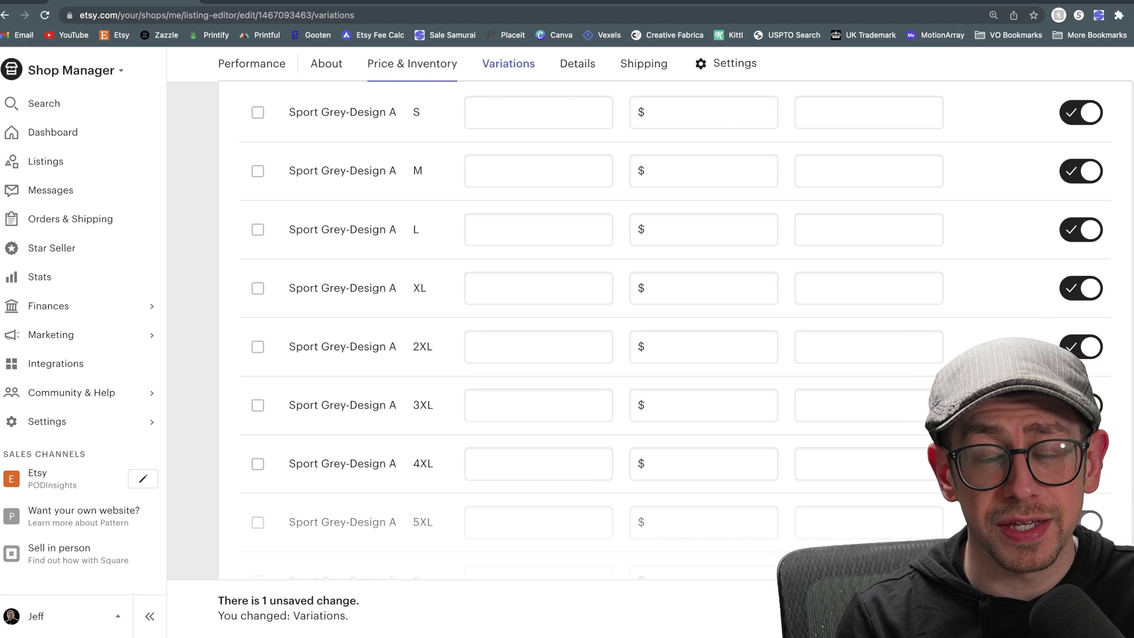